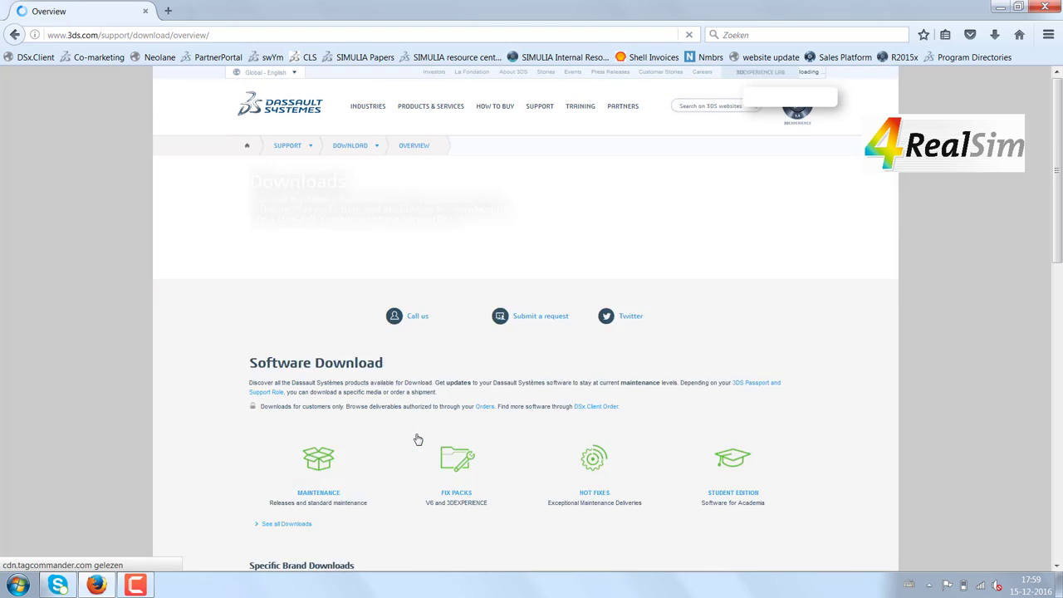
# Open the SIMULIA Established Product Fixes (2016 and later releases) from the full downloads list and expand the 2017 release
pyautogui.scroll(-2, 414, 439)
pyautogui.scroll(-3, 410, 438)
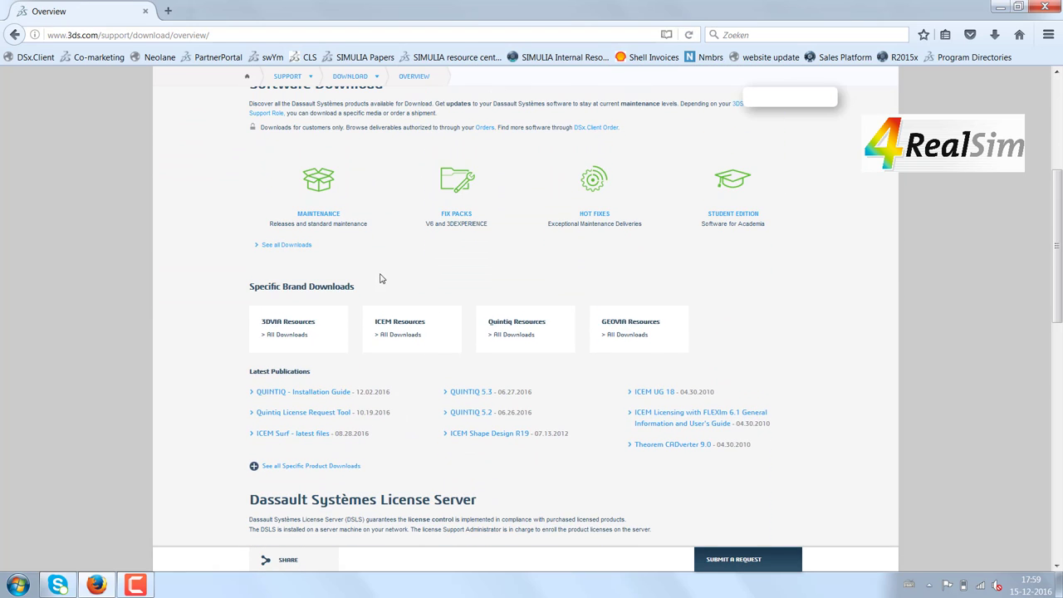
pyautogui.scroll(-1, 383, 279)
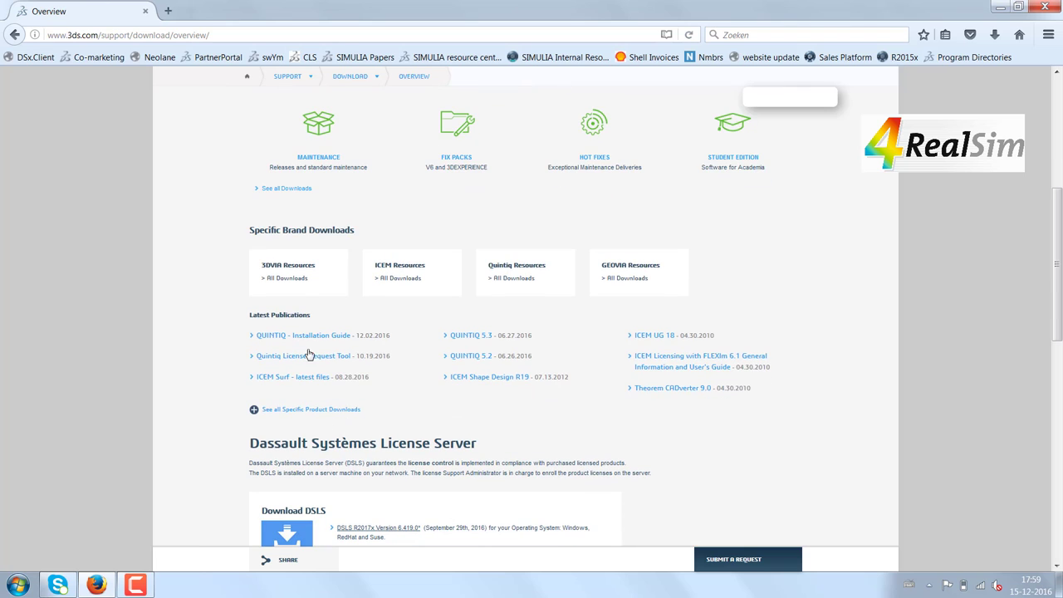
pyautogui.click(283, 190)
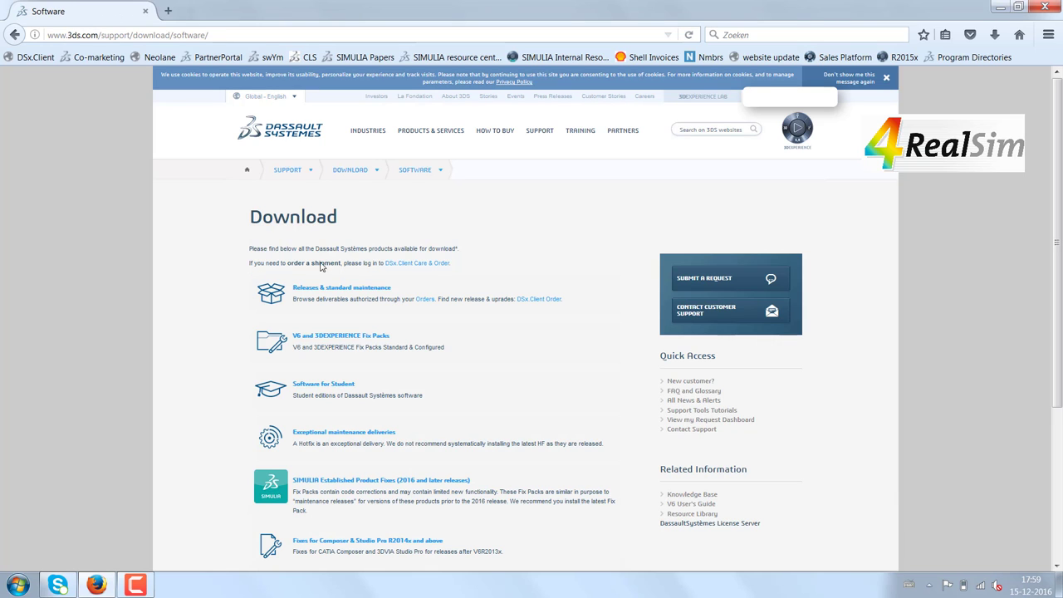
pyautogui.click(359, 482)
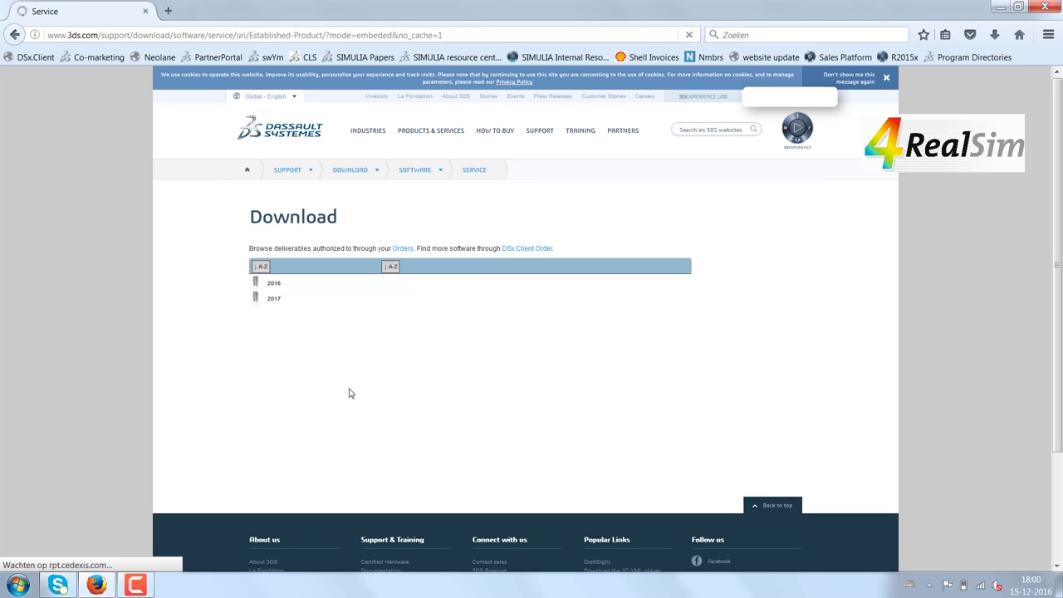
pyautogui.click(273, 299)
pyautogui.click(294, 318)
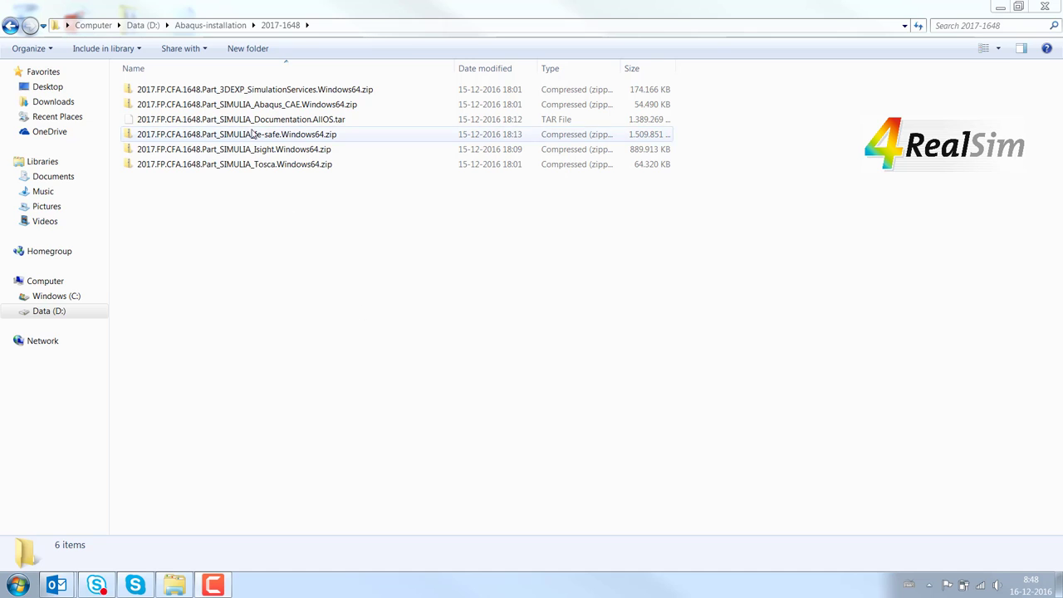
# Extract 2017.FP.CFA.1648.Part_SIMULIA_Documentation.AllOS.tar with 7-Zip into D:\Abaqus-installation\2017-1648\doc
pyautogui.click(251, 121)
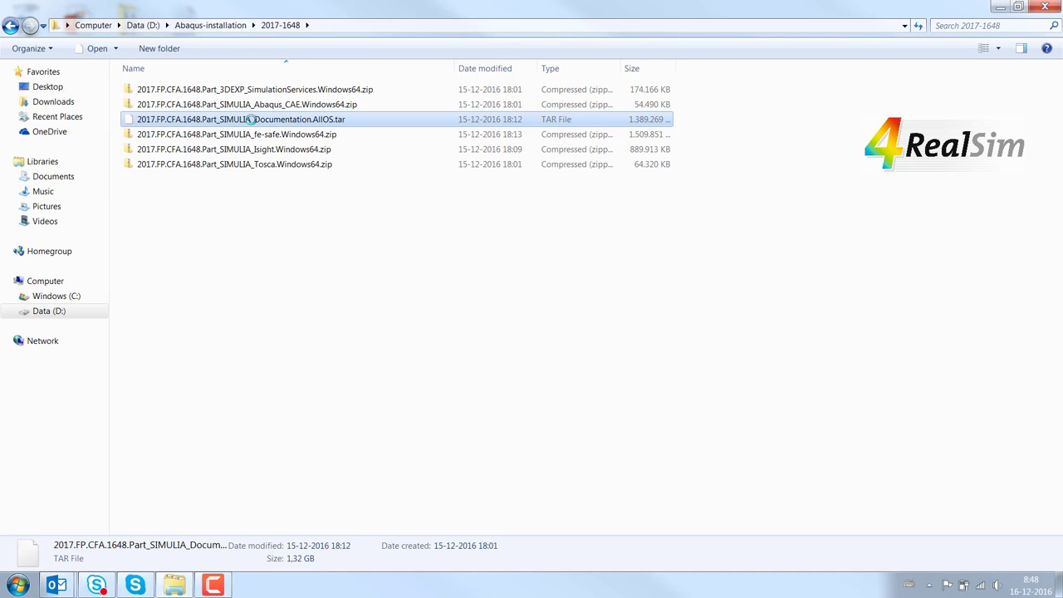
pyautogui.rightClick(251, 121)
pyautogui.moveTo(275, 143)
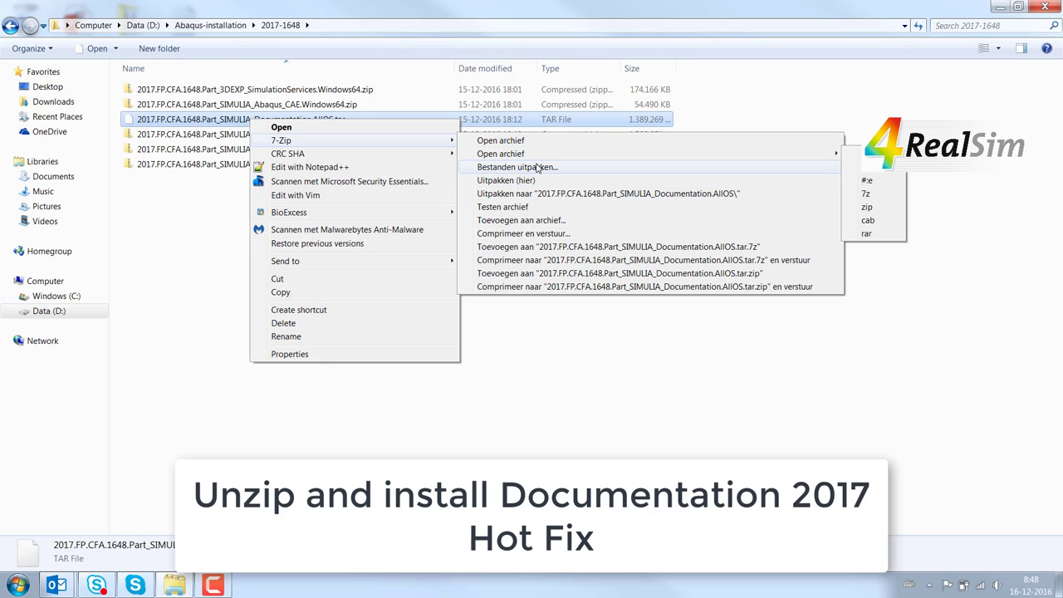
pyautogui.click(538, 168)
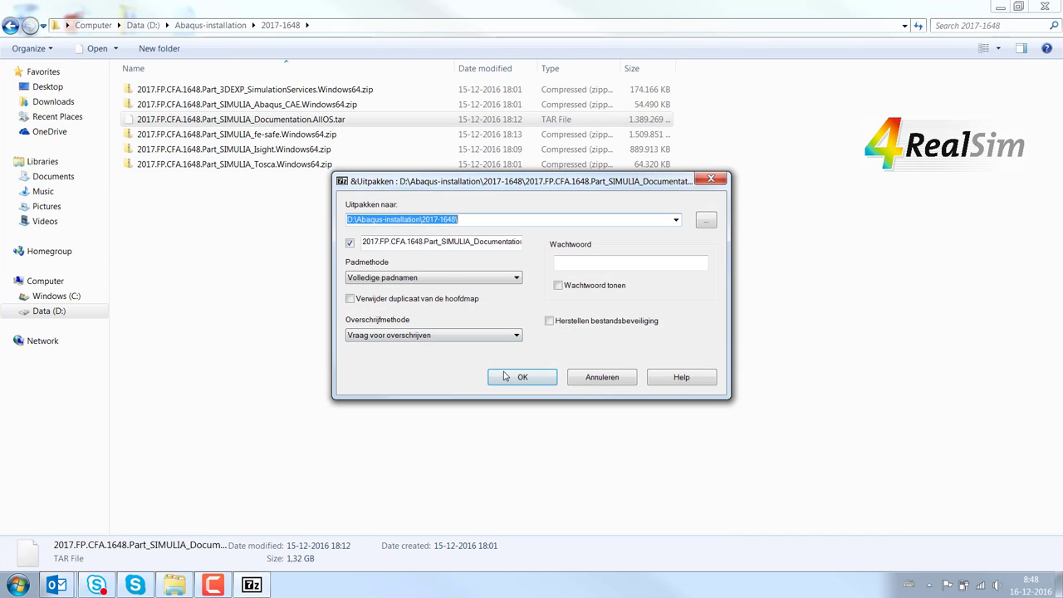
pyautogui.click(470, 220)
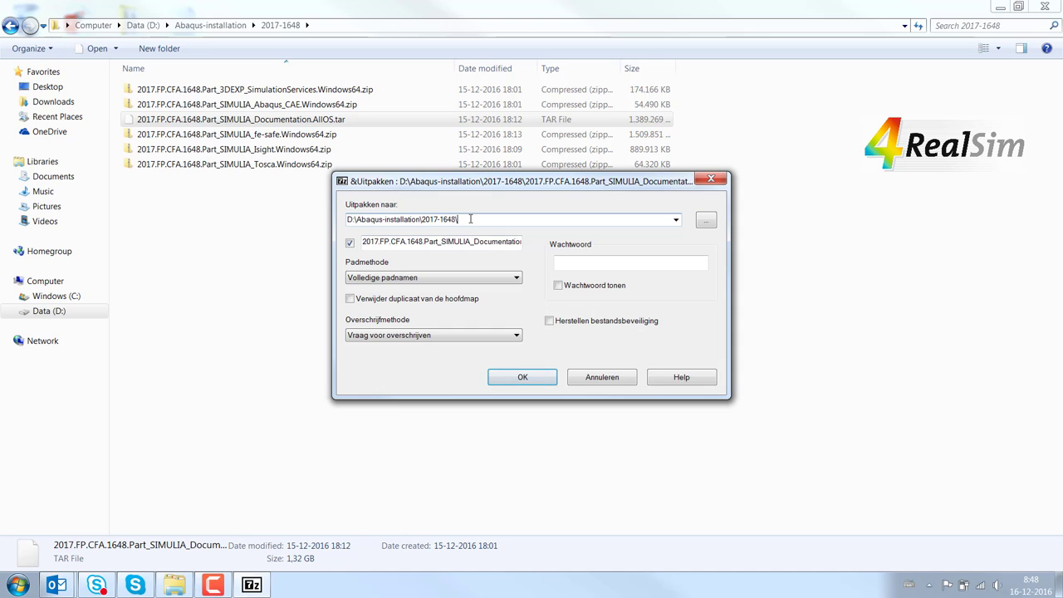
pyautogui.write('doc')
pyautogui.click(520, 376)
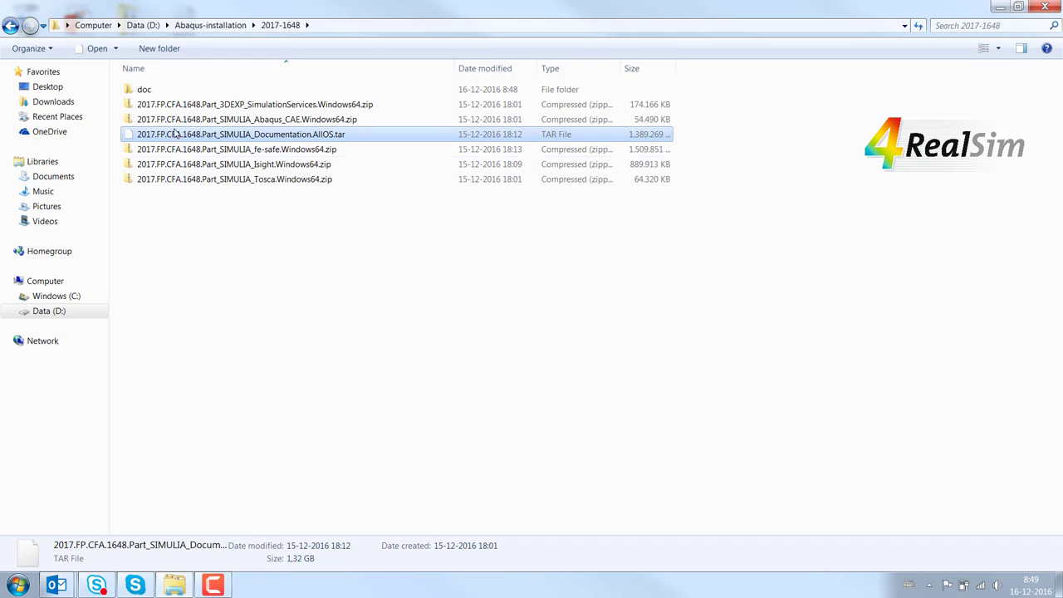
# Launch setup.exe from the Software\DOC_SIM_EstPrd.HF1.AllOS\1 folder inside the extracted documentation package in doc
pyautogui.doubleClick(147, 91)
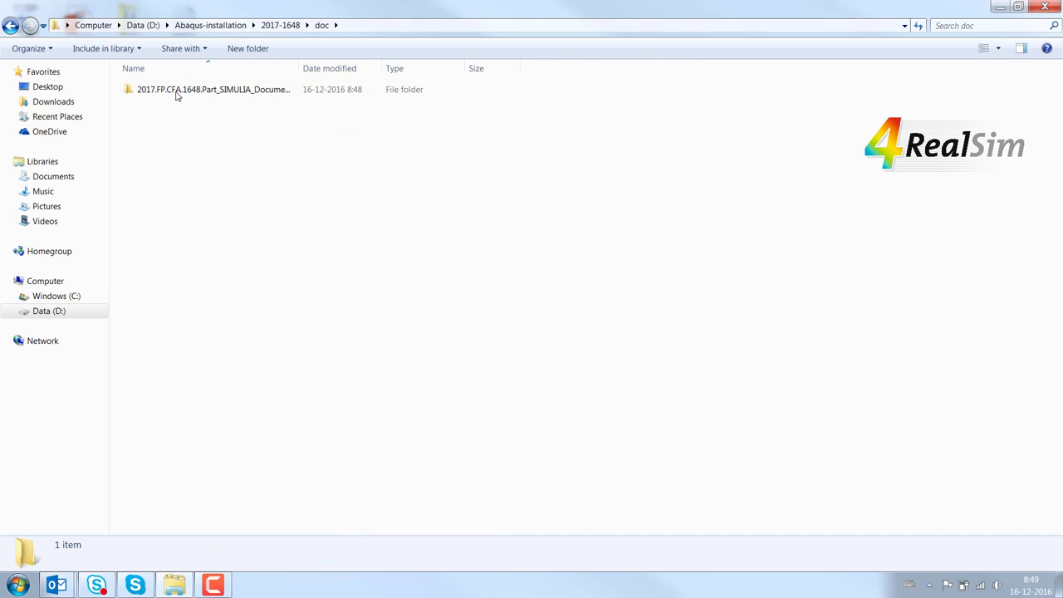
pyautogui.doubleClick(177, 91)
pyautogui.doubleClick(180, 91)
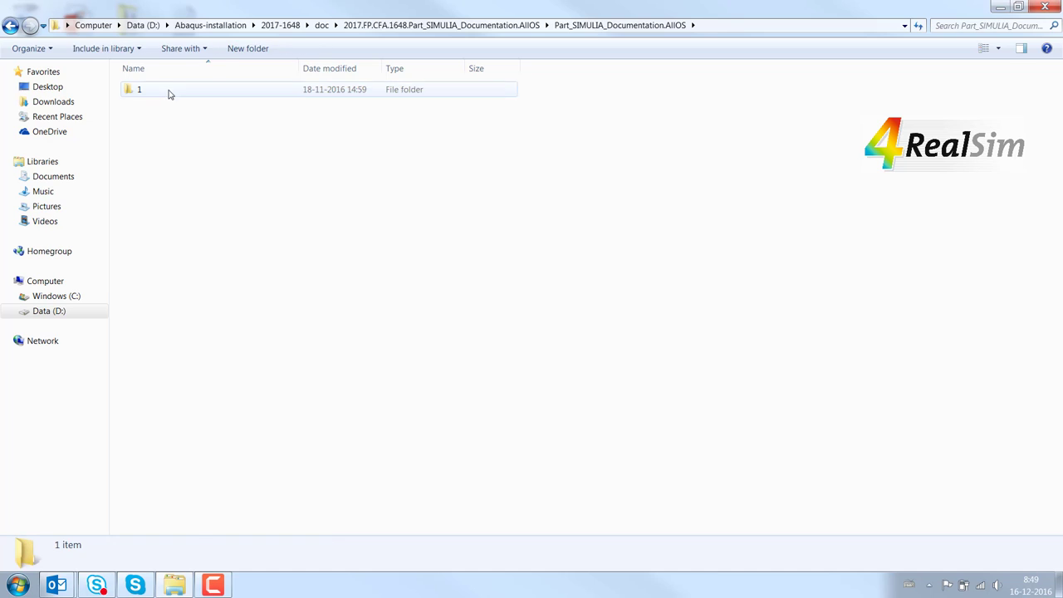
pyautogui.doubleClick(169, 92)
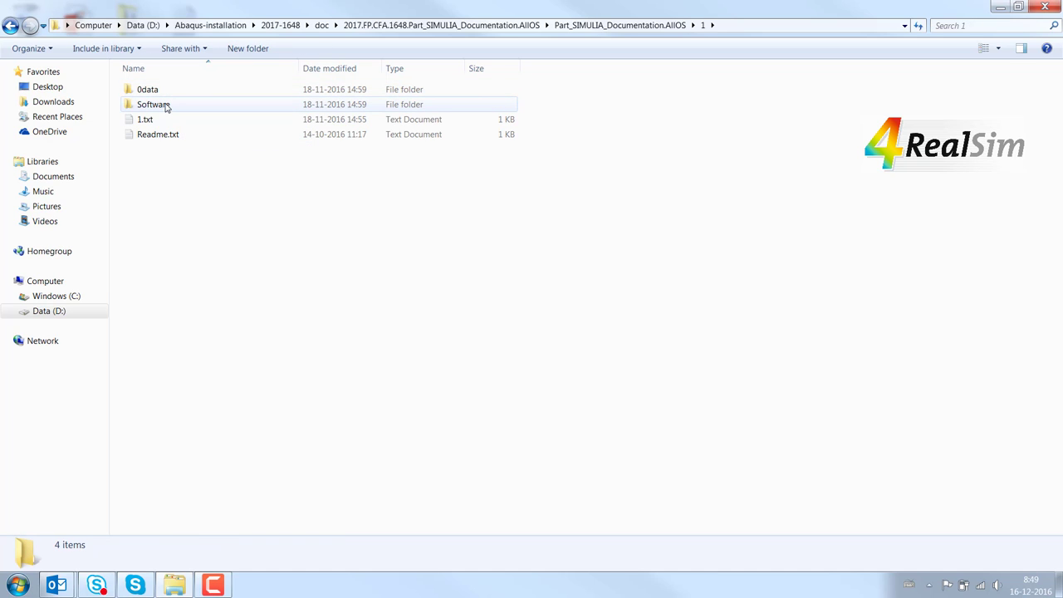
pyautogui.doubleClick(166, 106)
pyautogui.doubleClick(164, 93)
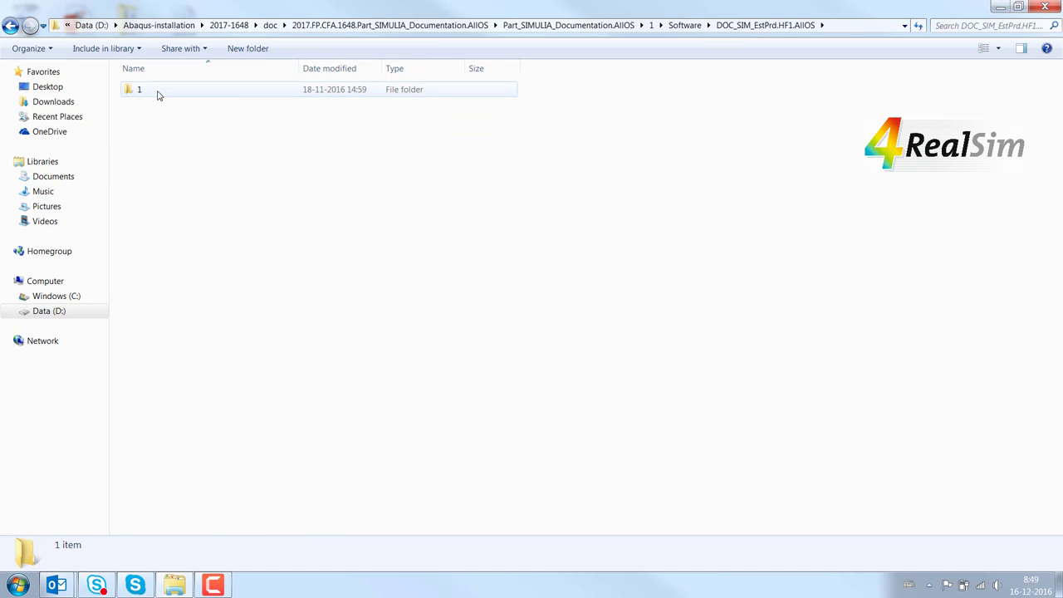
pyautogui.doubleClick(159, 95)
pyautogui.click(163, 196)
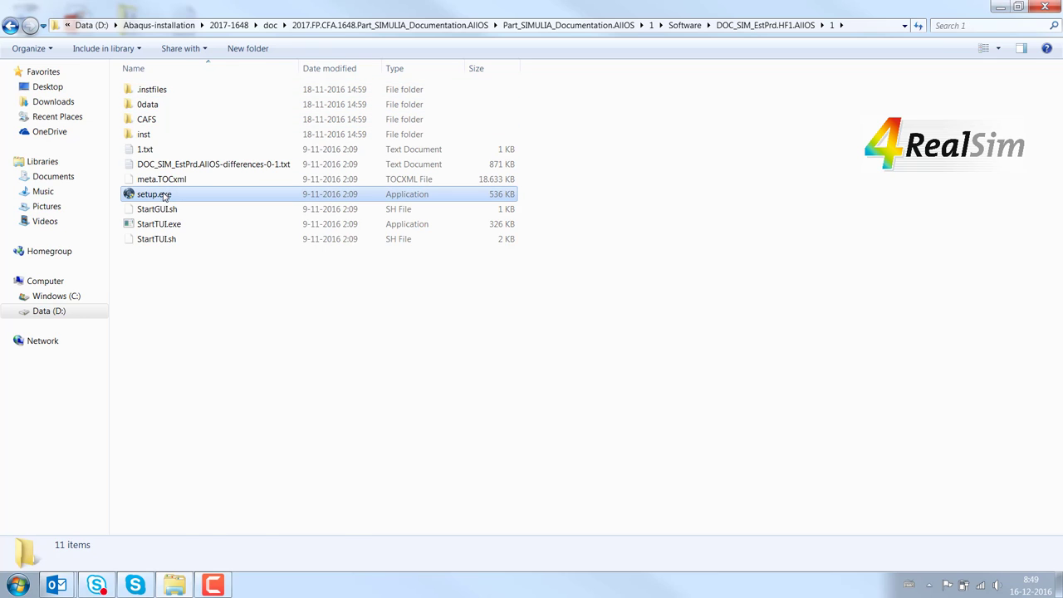
pyautogui.doubleClick(164, 196)
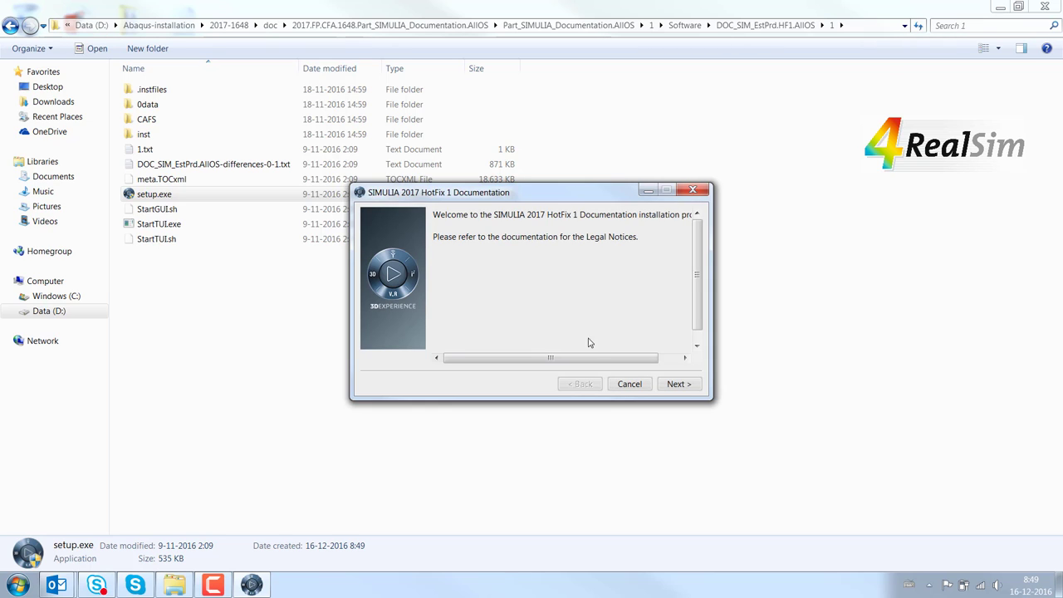
# Install the SIMULIA 2017 HotFix 1 Documentation into D:\programs\SIMULIA\documentation\2017 and close the installer
pyautogui.click(665, 388)
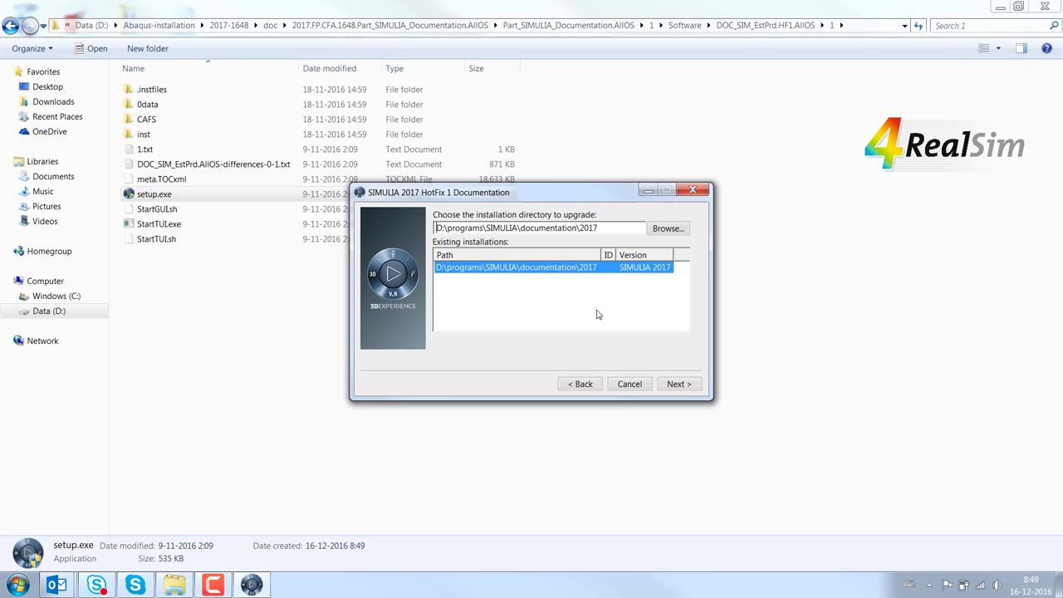
pyautogui.click(680, 387)
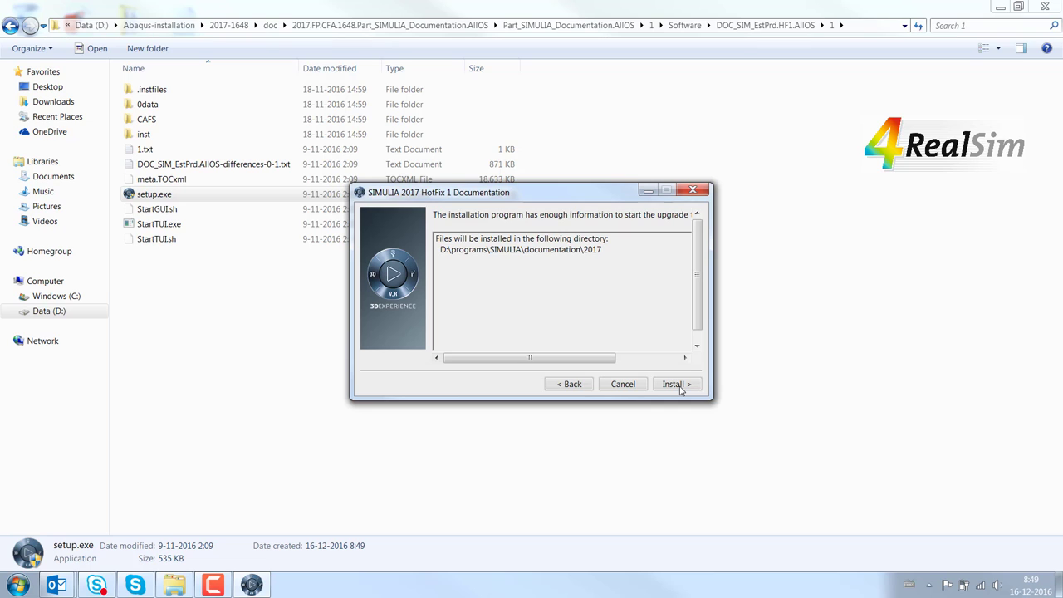
pyautogui.click(677, 385)
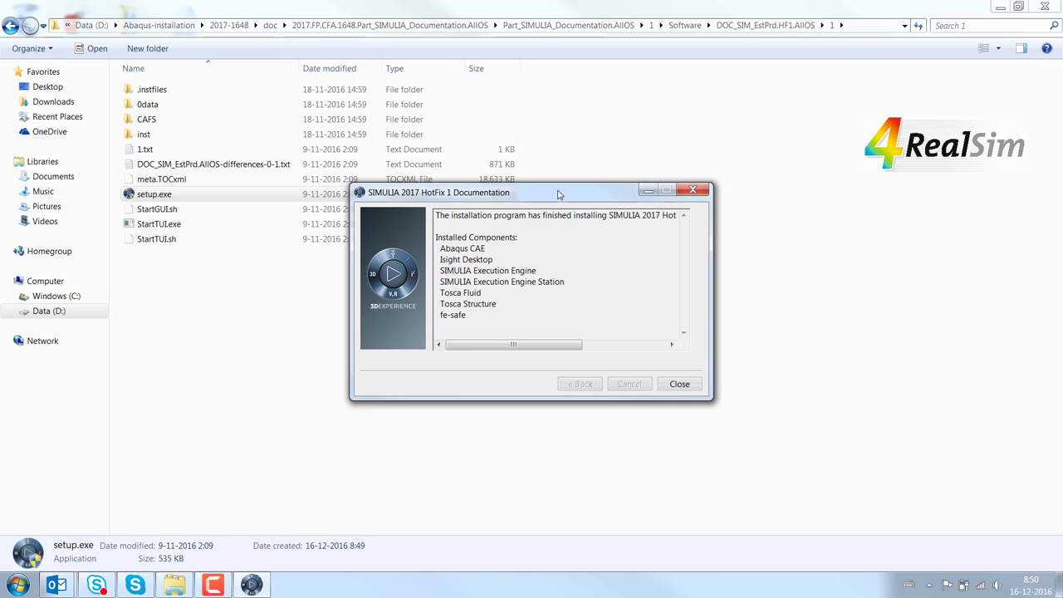
pyautogui.click(680, 384)
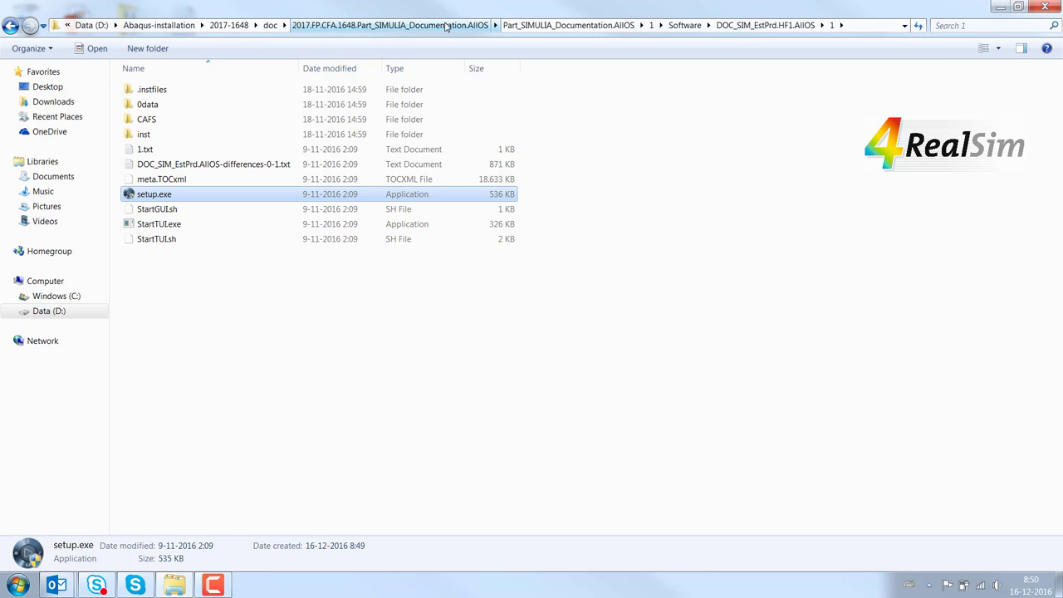
# Return to the 2017-1648 folder and permanently delete its doc folder
pyautogui.click(326, 27)
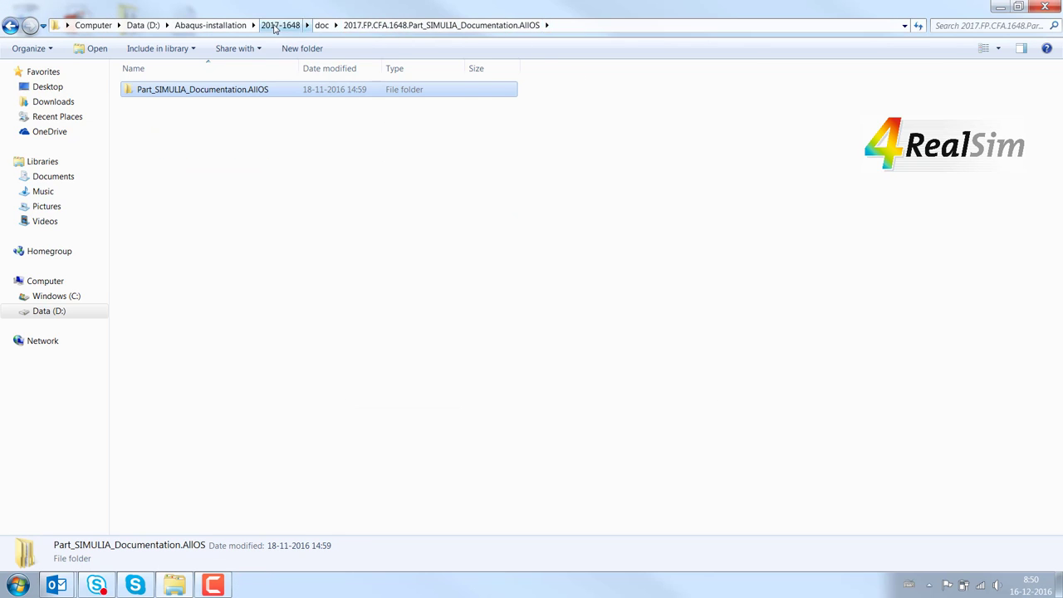
pyautogui.click(280, 25)
pyautogui.hotkey('shift', 'Delete')
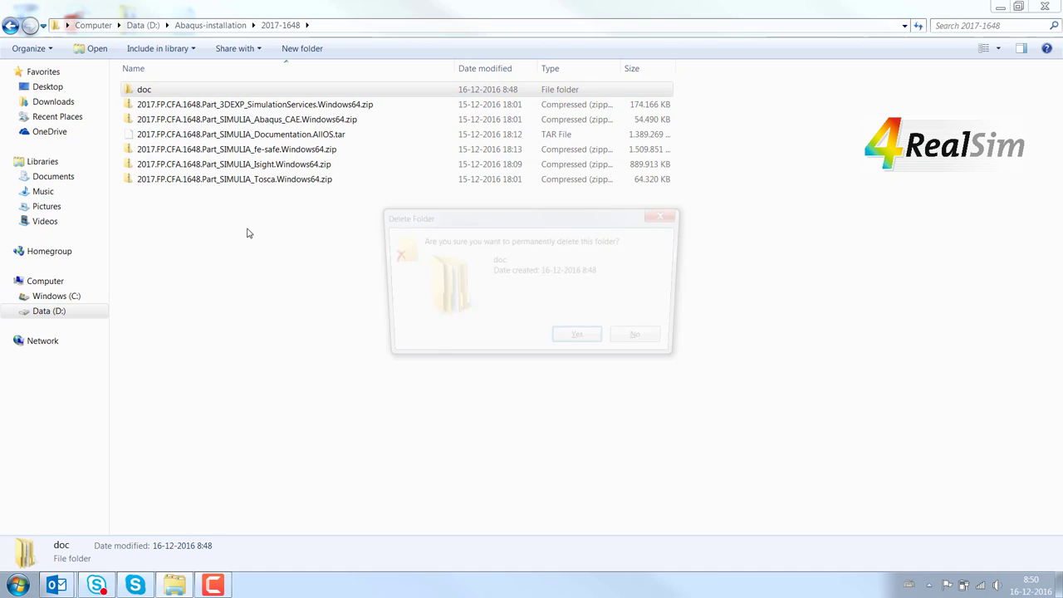
pyautogui.press('Return')
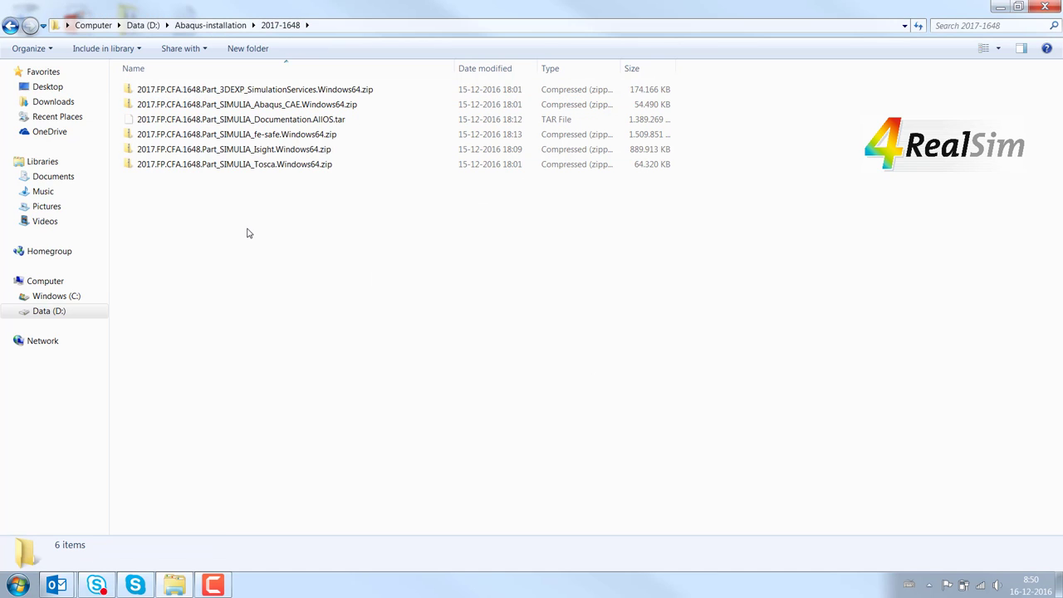
# Extract 2017.FP.CFA.1648.Part_3DEXP_SimulationServices.Windows64.zip with 7-Zip into the 2017-1648 folder
pyautogui.rightClick(247, 89)
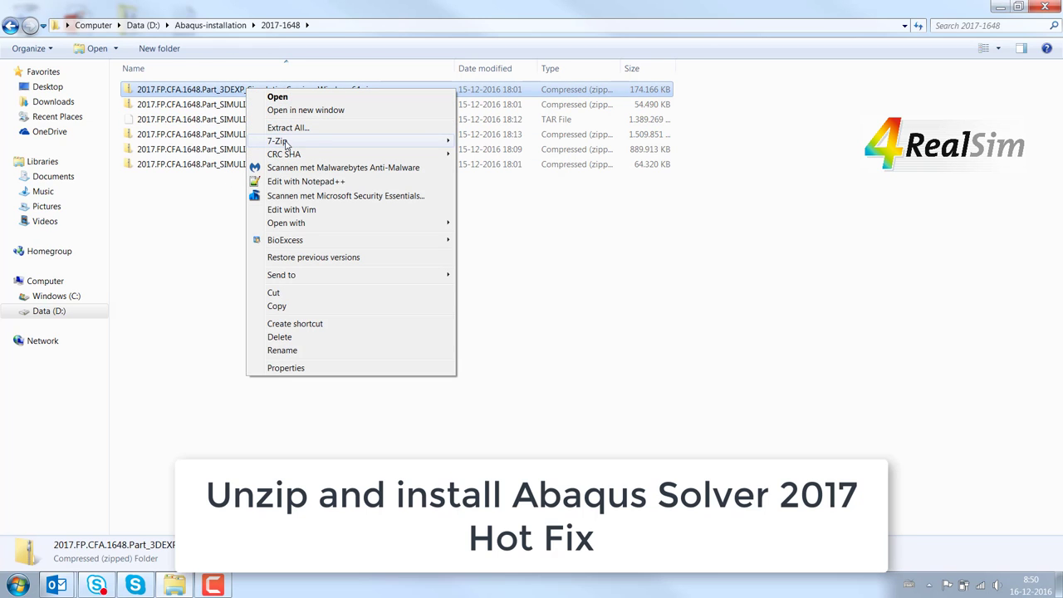
pyautogui.moveTo(277, 141)
pyautogui.click(516, 168)
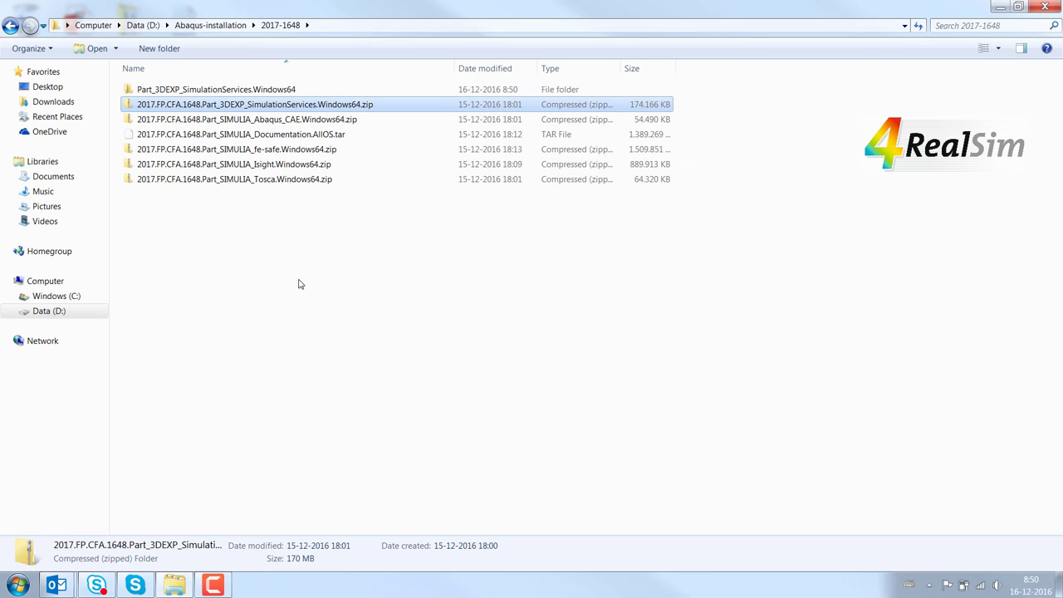
# Launch setup.exe from Part_3DEXP_SimulationServices.Windows64\1\Software\HF_SIMULIA_ComputeServices.HF1.Windows64\1, widening the Software folder's Name column to read the folder names
pyautogui.doubleClick(242, 93)
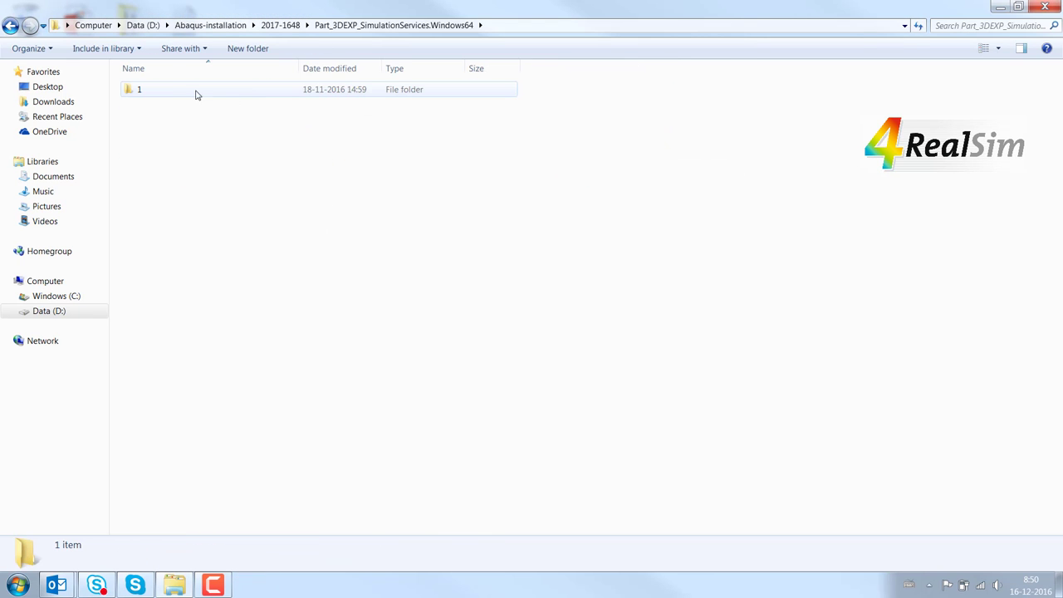
pyautogui.doubleClick(186, 93)
pyautogui.doubleClick(162, 105)
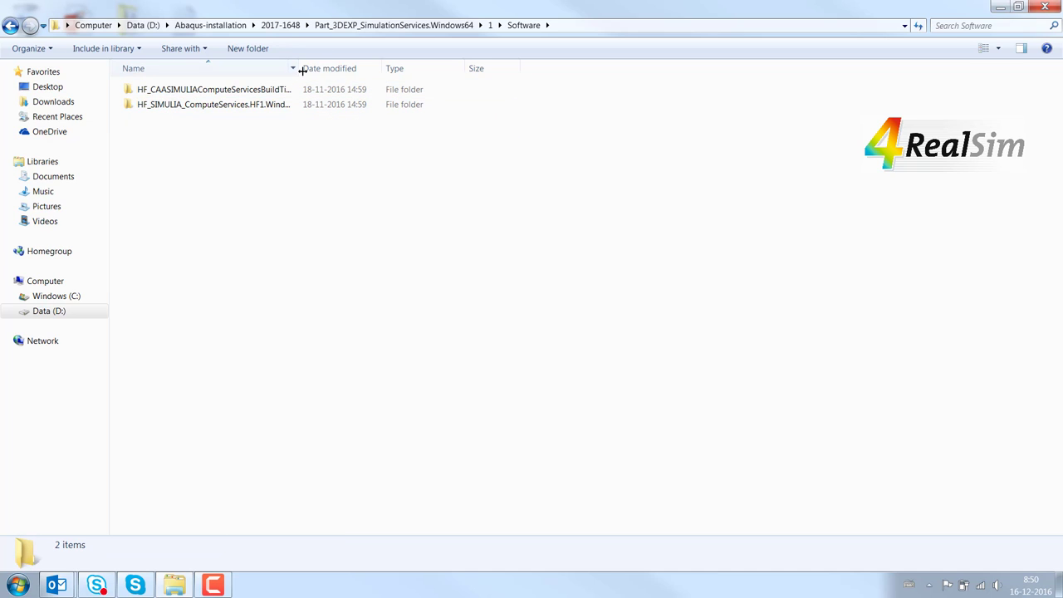
pyautogui.moveTo(301, 70); pyautogui.dragTo(423, 71)
pyautogui.doubleClick(222, 105)
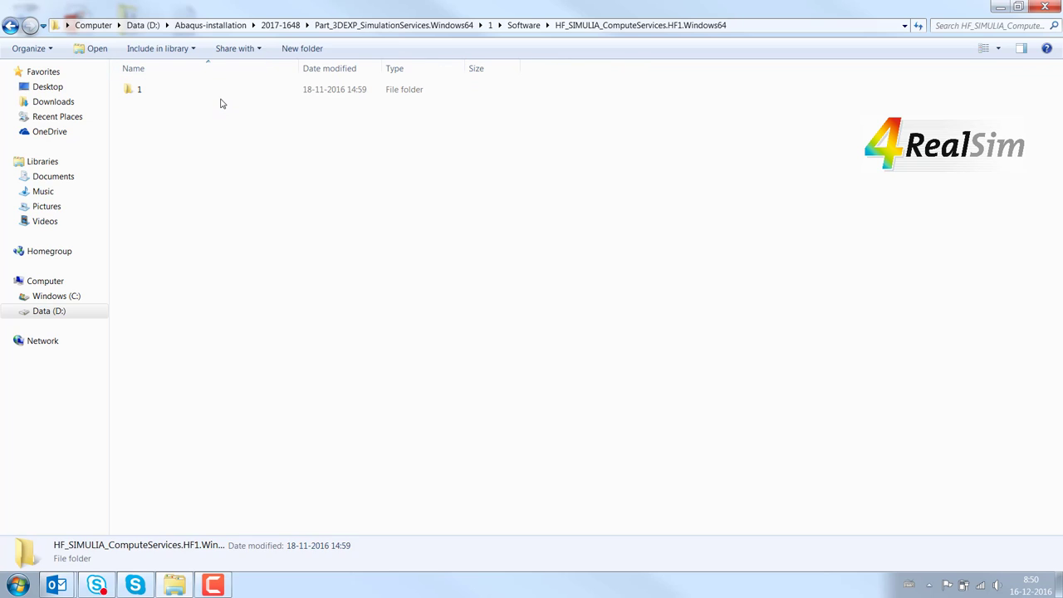
pyautogui.doubleClick(143, 92)
pyautogui.doubleClick(153, 195)
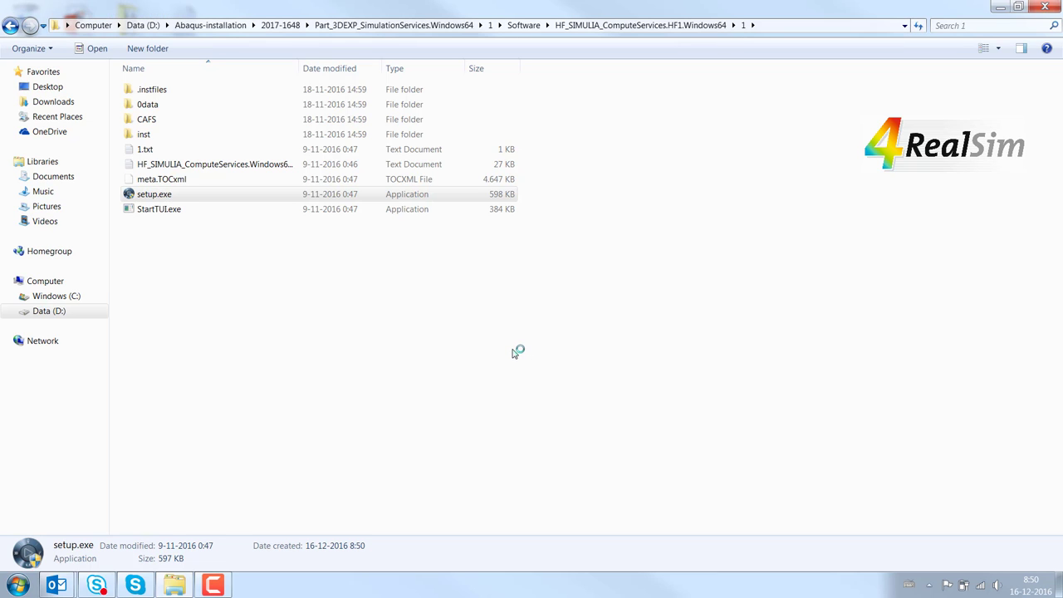
# Install the 3DEXPERIENCE R2017x HotFix 1 for the Abaqus solver into D:\programs\SIMULIA\solver\2017 and close the installer
pyautogui.click(670, 385)
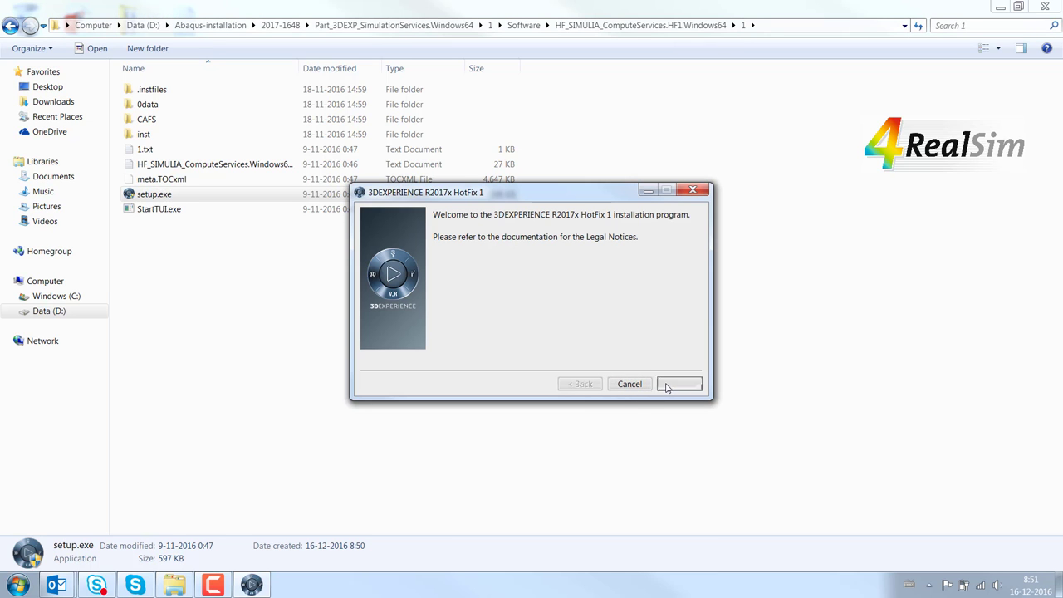
pyautogui.click(678, 385)
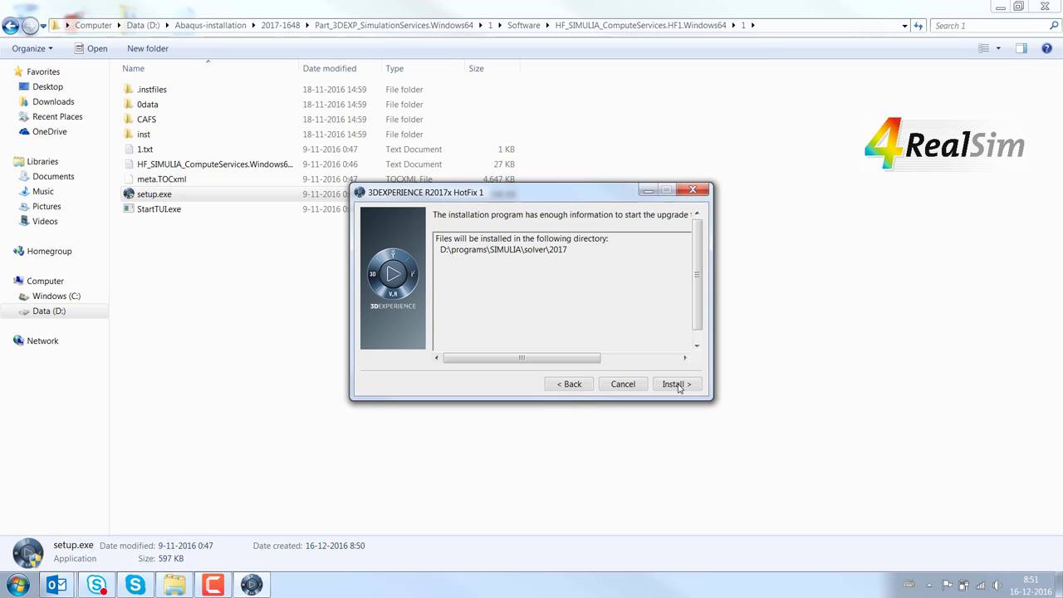
pyautogui.click(678, 385)
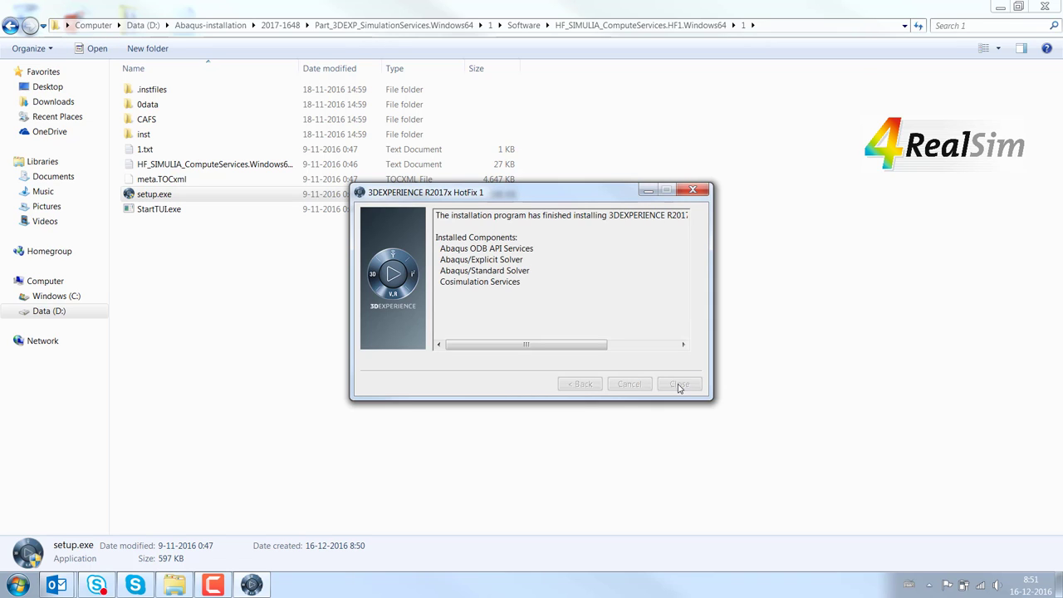
pyautogui.click(678, 385)
# Go back to the Software folder and launch setup.exe from HF_CAASIMULIAComputeServicesBuildTime.HF1.Windows64\1
pyautogui.click(523, 24)
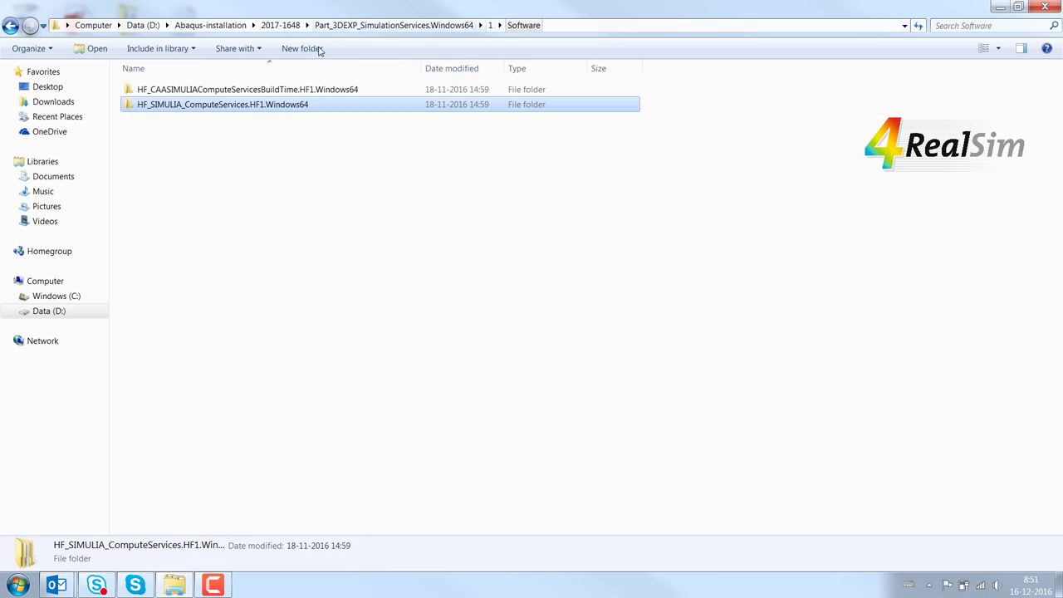
pyautogui.doubleClick(212, 90)
pyautogui.doubleClick(177, 93)
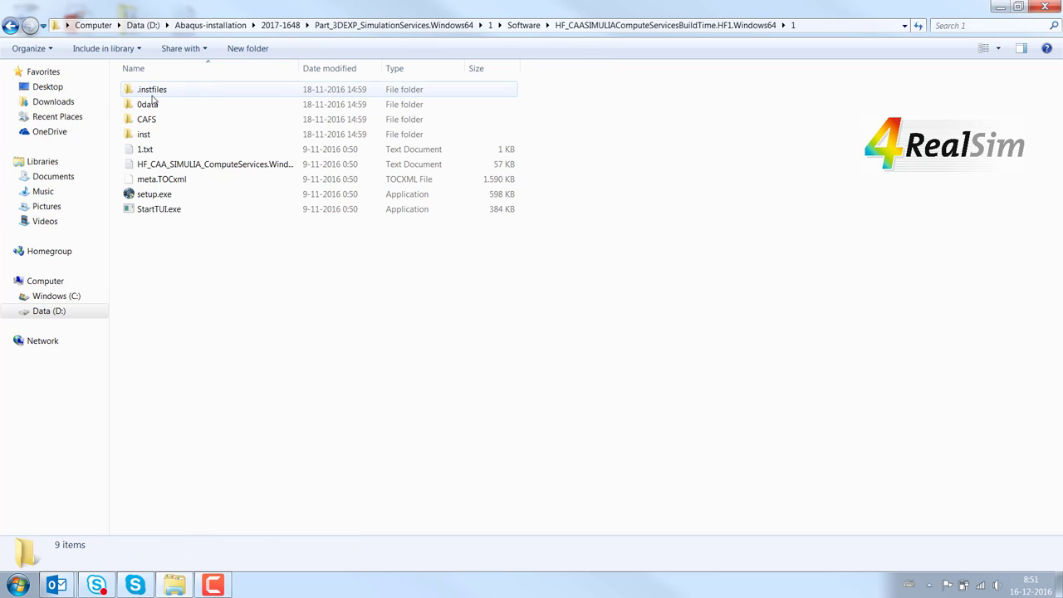
pyautogui.click(150, 195)
pyautogui.doubleClick(151, 195)
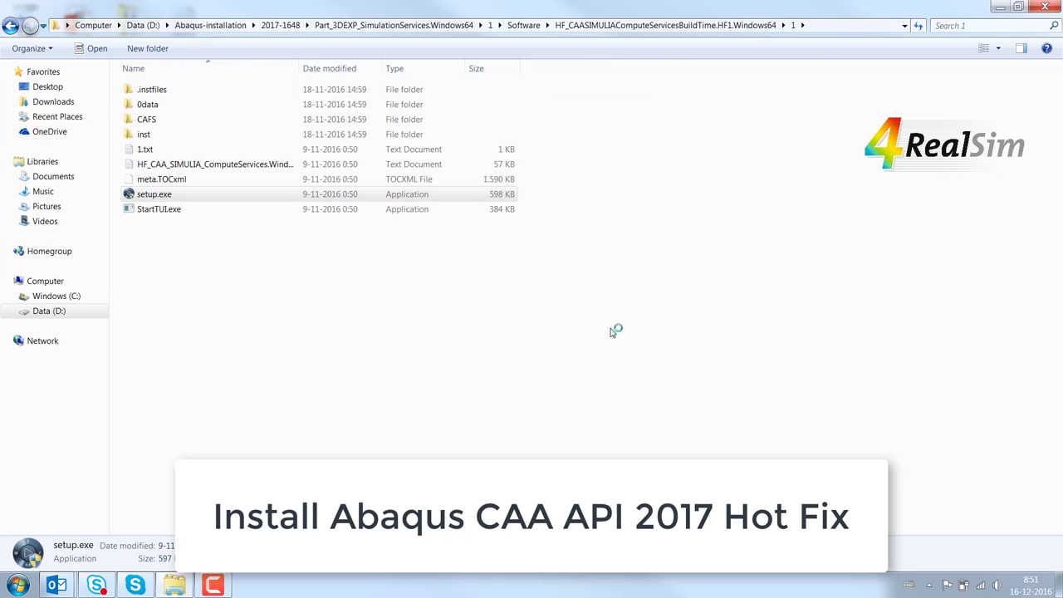
# Install the 3DEXPERIENCE R2017x HotFix 1 CAA API into D:\programs\SIMULIA\solver\2017 and close the installer
pyautogui.click(690, 391)
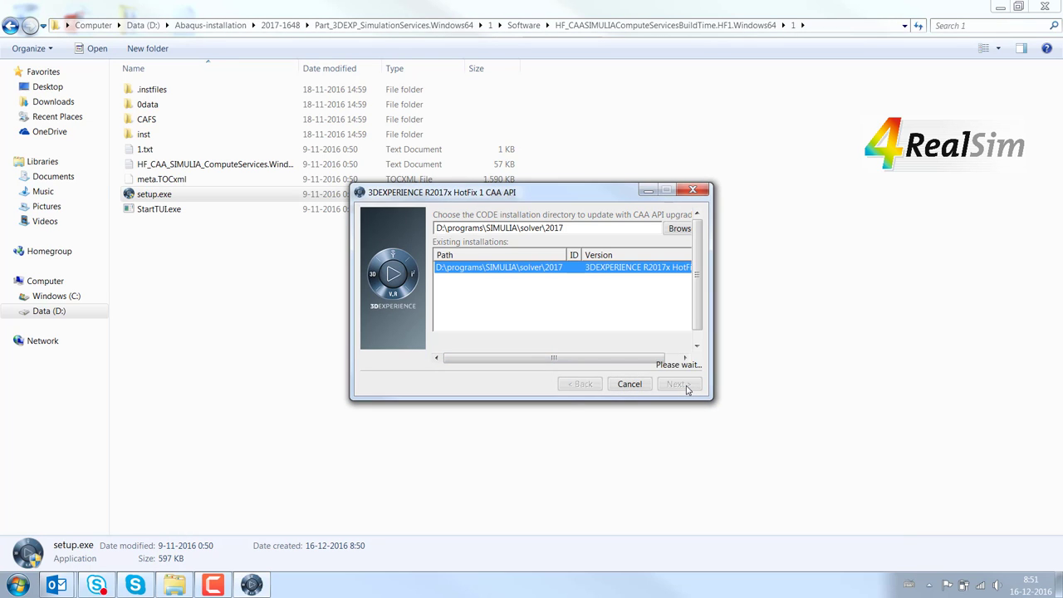
pyautogui.click(678, 385)
pyautogui.click(687, 389)
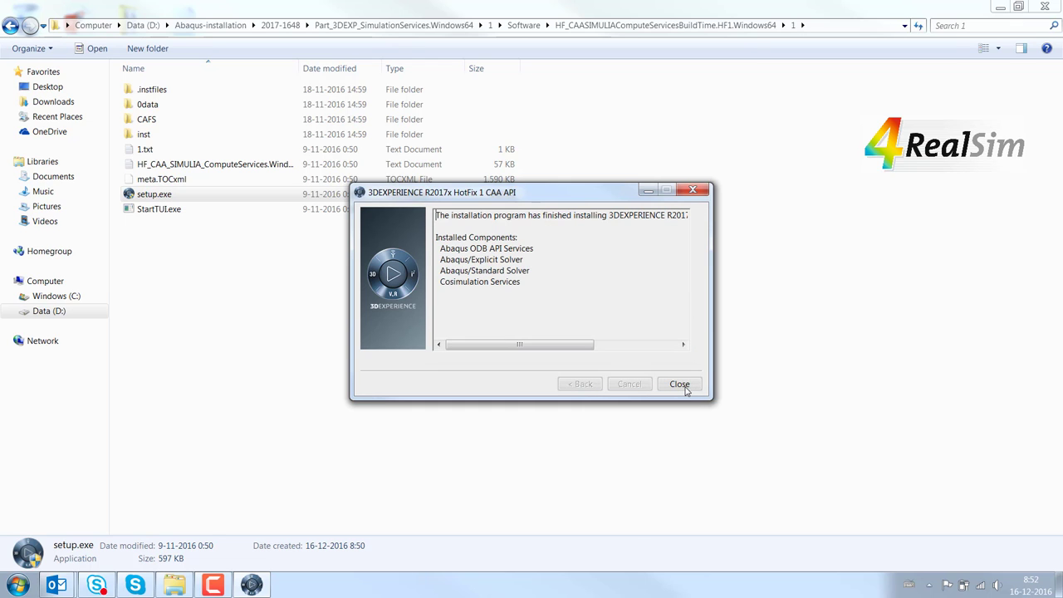
pyautogui.click(679, 385)
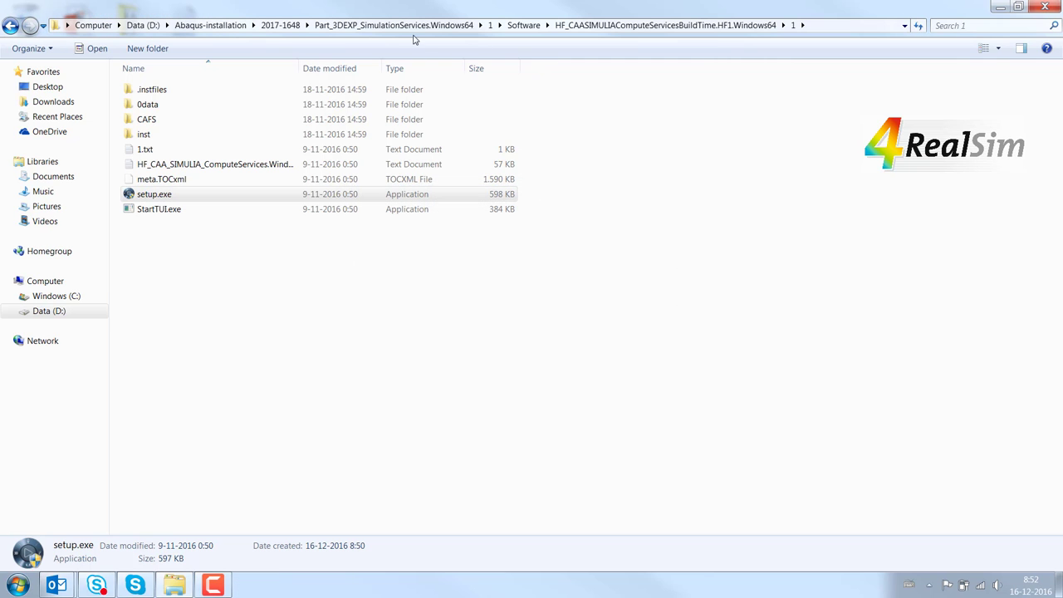
# Return to the 2017-1648 folder and permanently delete the extracted Part_3DEXP_SimulationServices.Windows64 folder
pyautogui.click(282, 25)
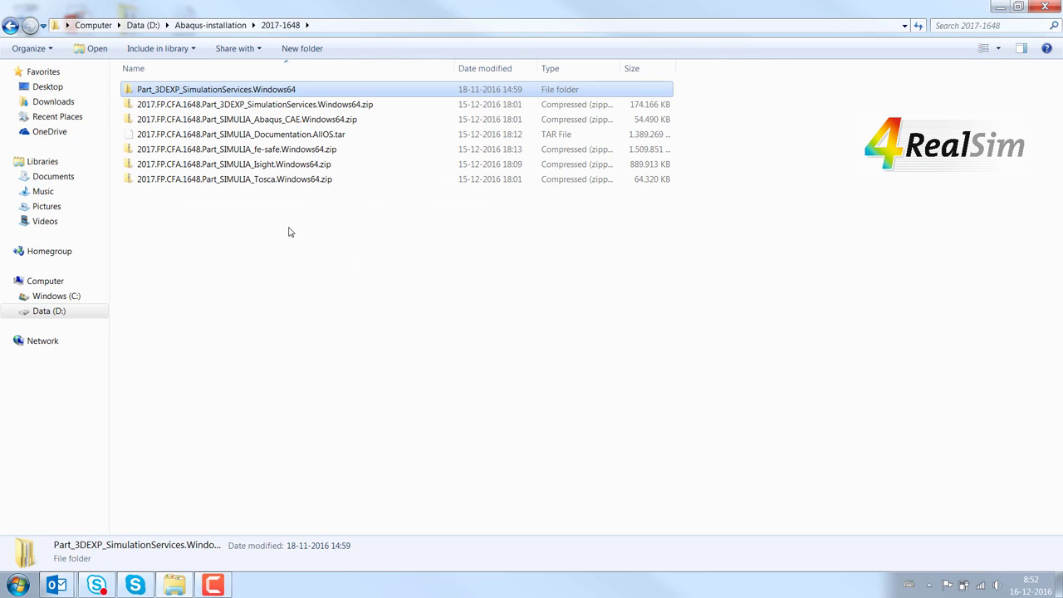
pyautogui.hotkey('shift', 'Delete')
pyautogui.press('Return')
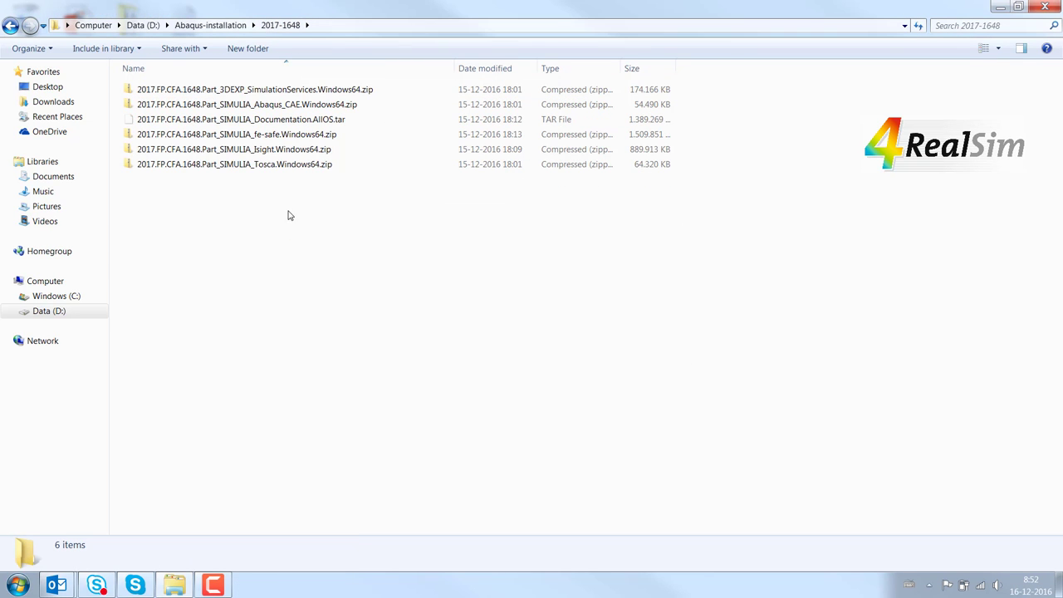
# Extract 2017.FP.CFA.1648.Part_SIMULIA_Abaqus_CAE.Windows64.zip with 7-Zip directly into the 2017-1648 folder
pyautogui.click(246, 106)
pyautogui.rightClick(247, 106)
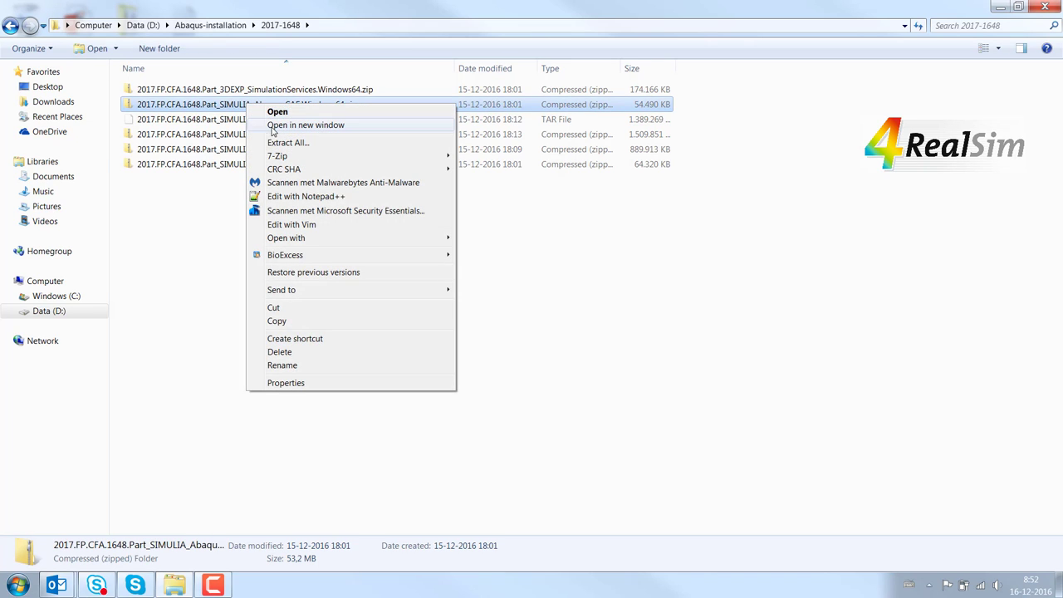
pyautogui.moveTo(280, 158)
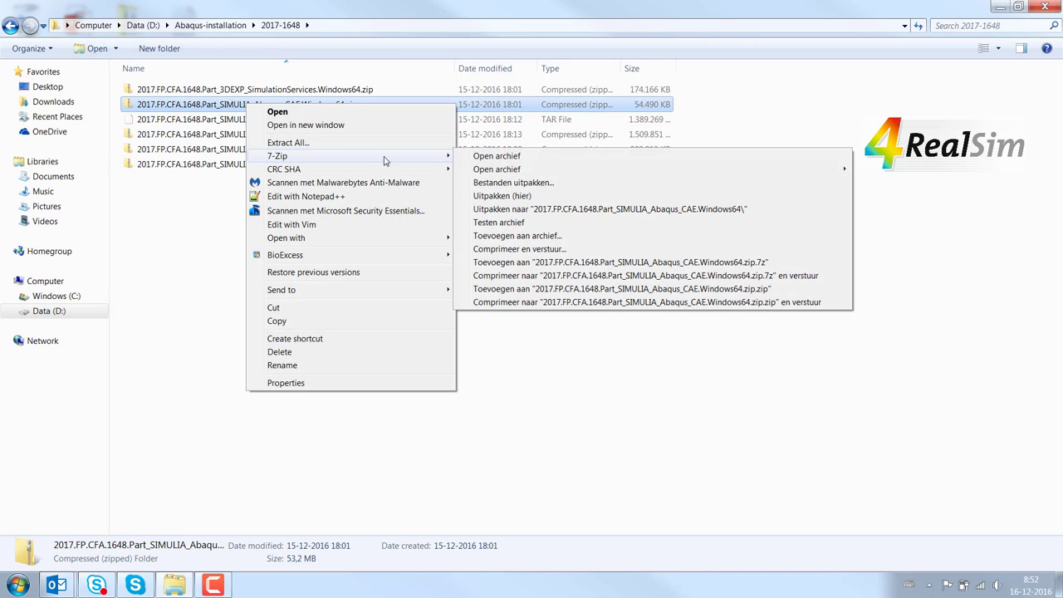
pyautogui.click(514, 197)
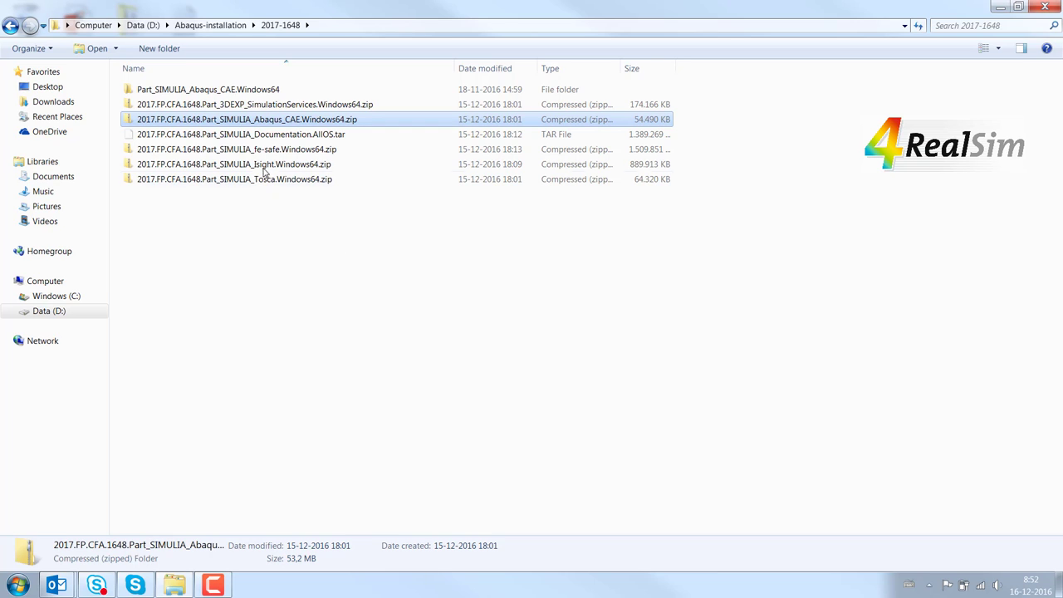
# Launch setup.exe from Part_SIMULIA_Abaqus_CAE.Windows64\1\Software\SIMULIA_Abaqus_CAE.HF1.Windows64\1
pyautogui.doubleClick(231, 93)
pyautogui.doubleClick(176, 95)
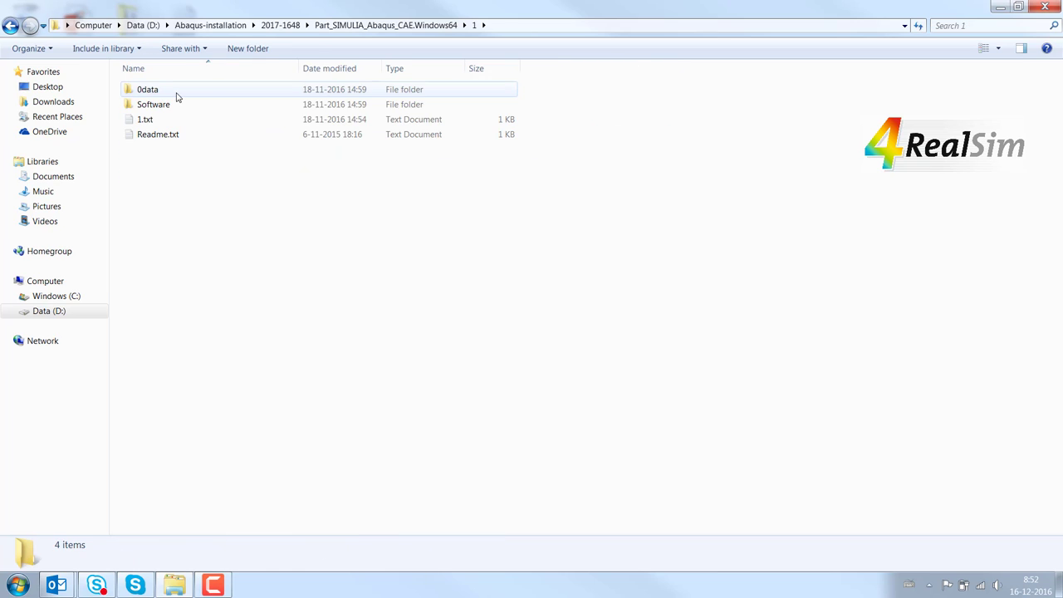
pyautogui.doubleClick(172, 104)
pyautogui.doubleClick(174, 94)
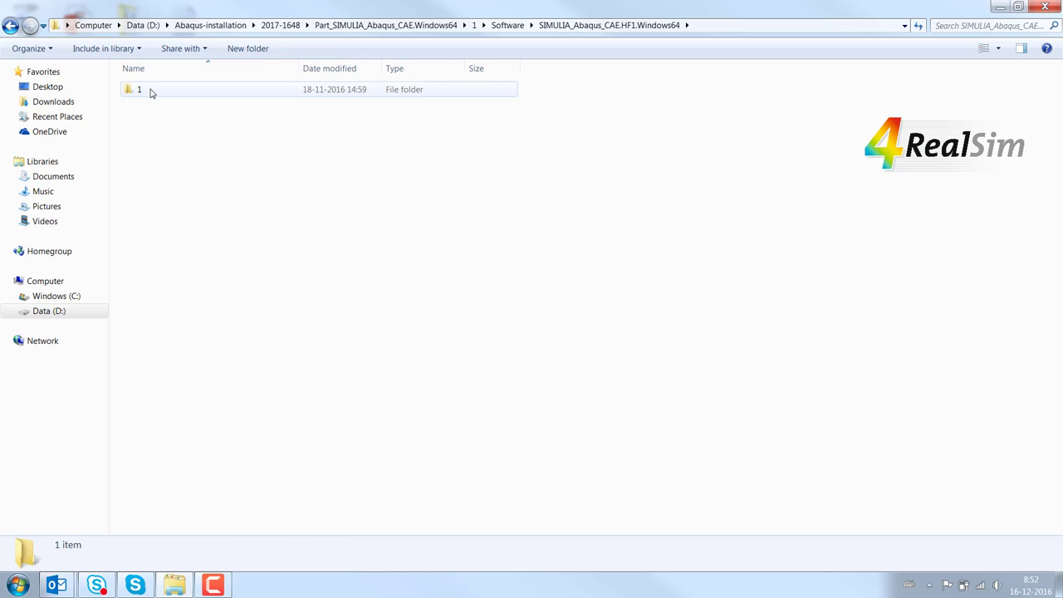
pyautogui.doubleClick(151, 91)
pyautogui.doubleClick(166, 180)
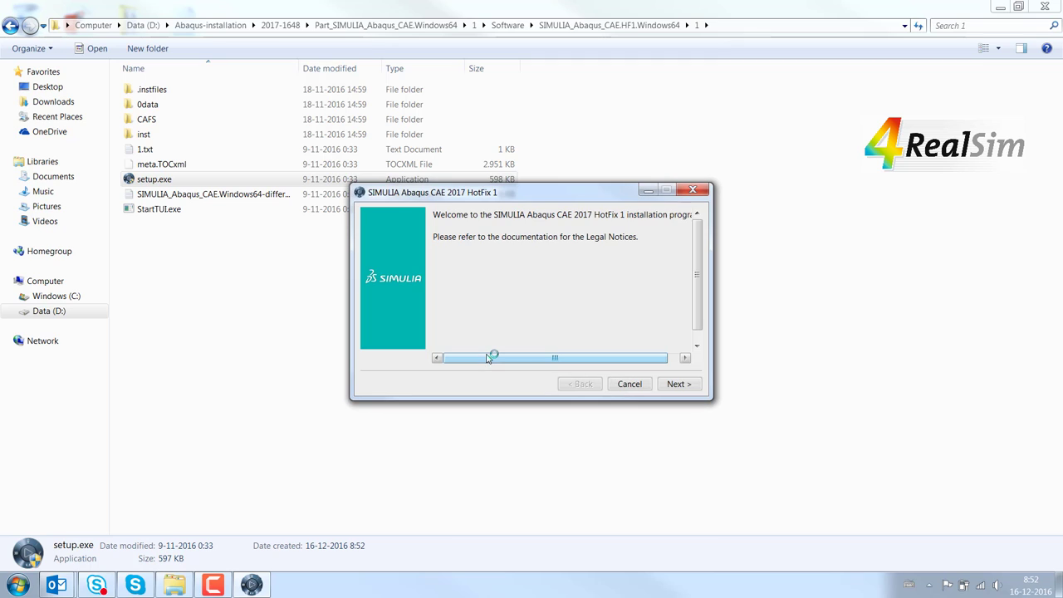
# Install SIMULIA Abaqus CAE 2017 HotFix 1 into D:\programs\SIMULIA\CAE\2017 and close the installer
pyautogui.click(677, 386)
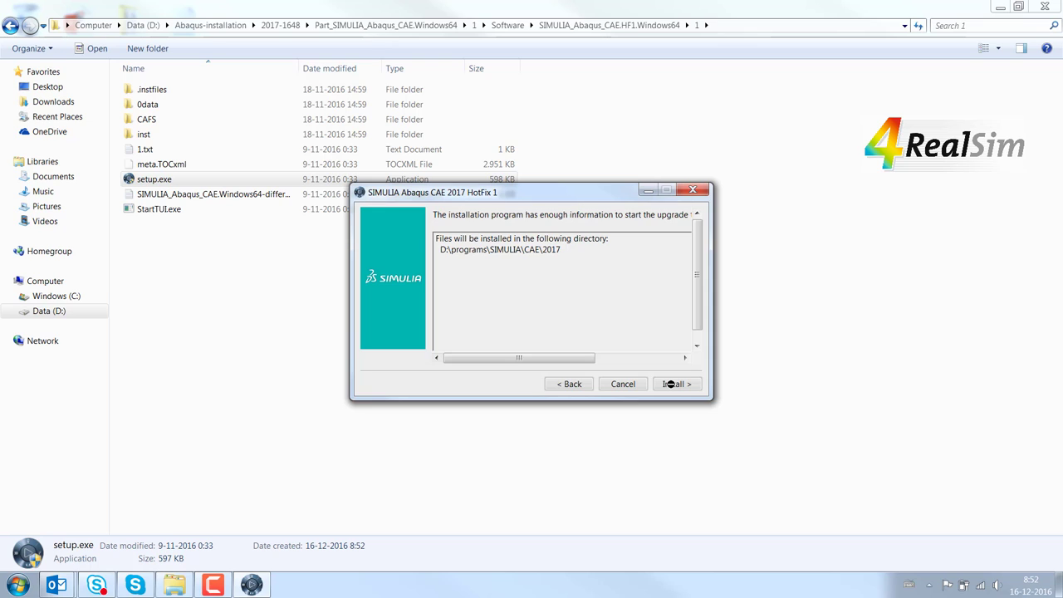
pyautogui.click(671, 383)
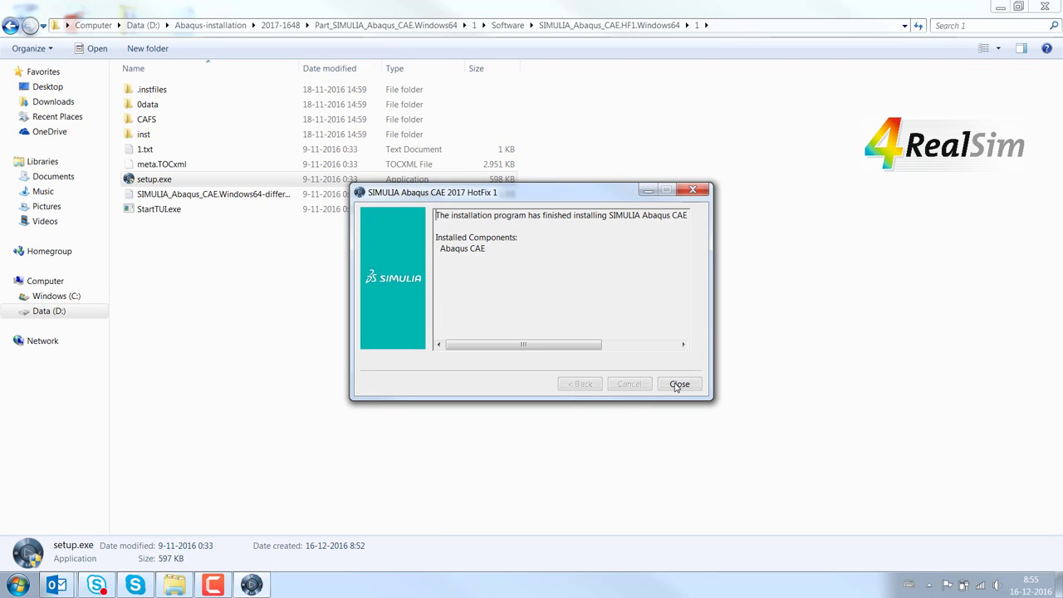
pyautogui.click(679, 384)
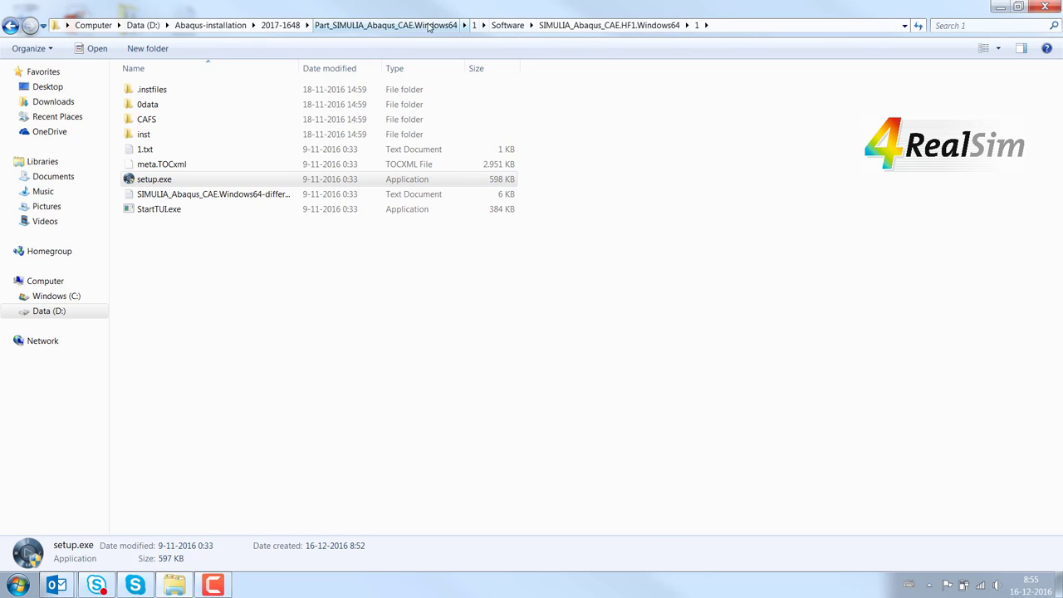
# Return to the 2017-1648 folder and permanently delete the extracted Part_SIMULIA_Abaqus_CAE.Windows64 folder
pyautogui.click(281, 25)
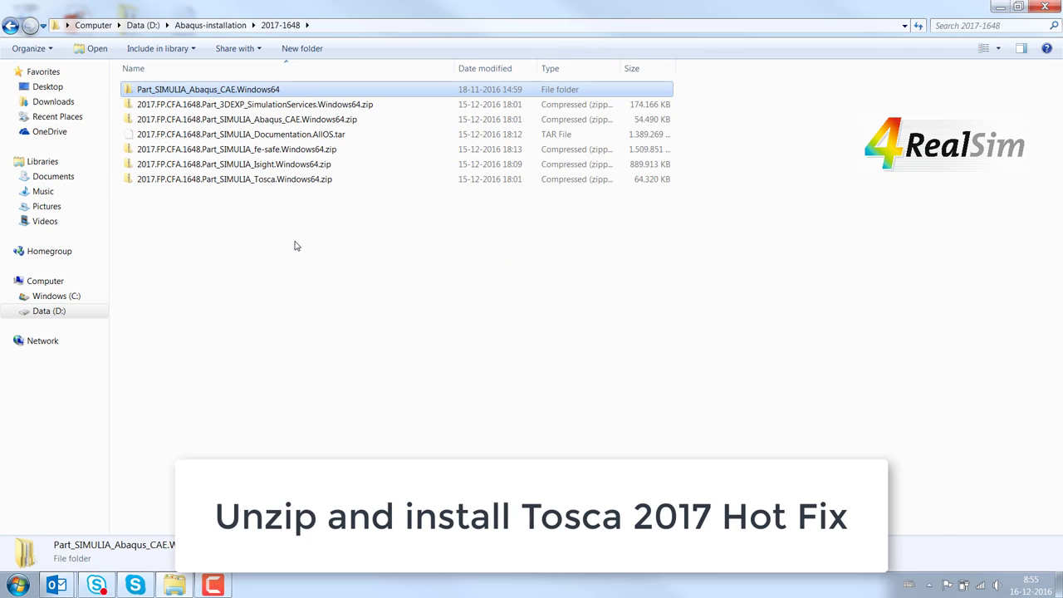
pyautogui.hotkey('shift', 'Delete')
pyautogui.press('Return')
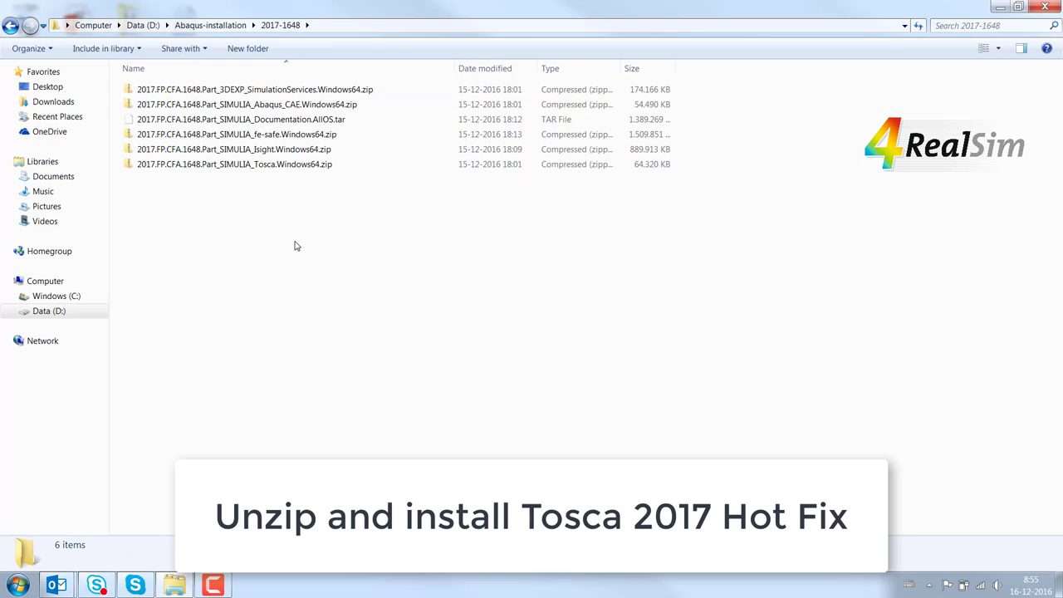
# Extract 2017.FP.CFA.1648.Part_SIMULIA_Tosca.Windows64.zip with 7-Zip into a subfolder of 2017-1648 named after the archive
pyautogui.click(216, 166)
pyautogui.rightClick(216, 165)
pyautogui.moveTo(331, 221)
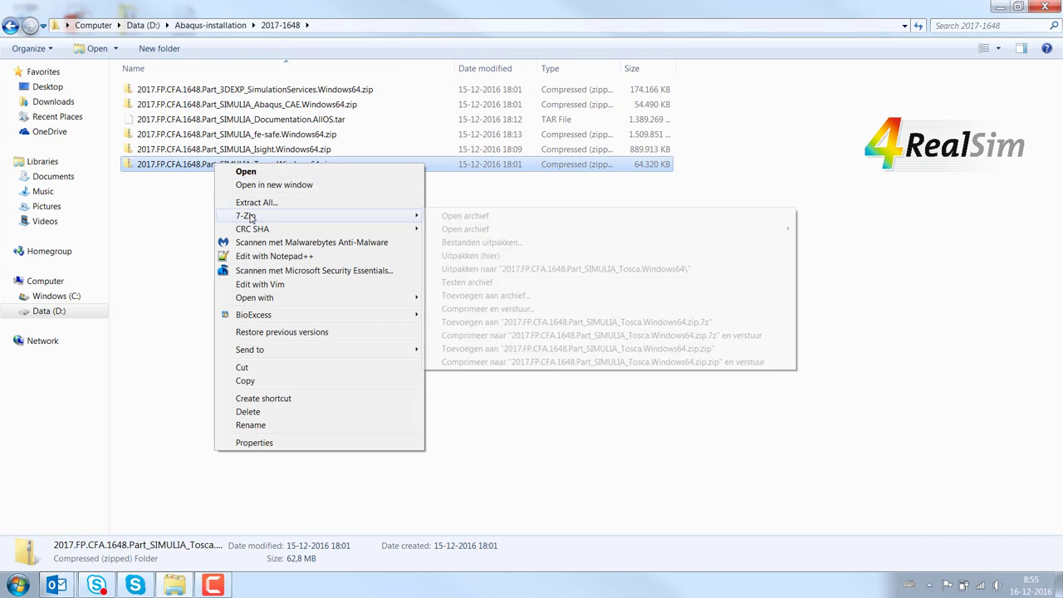
pyautogui.click(469, 243)
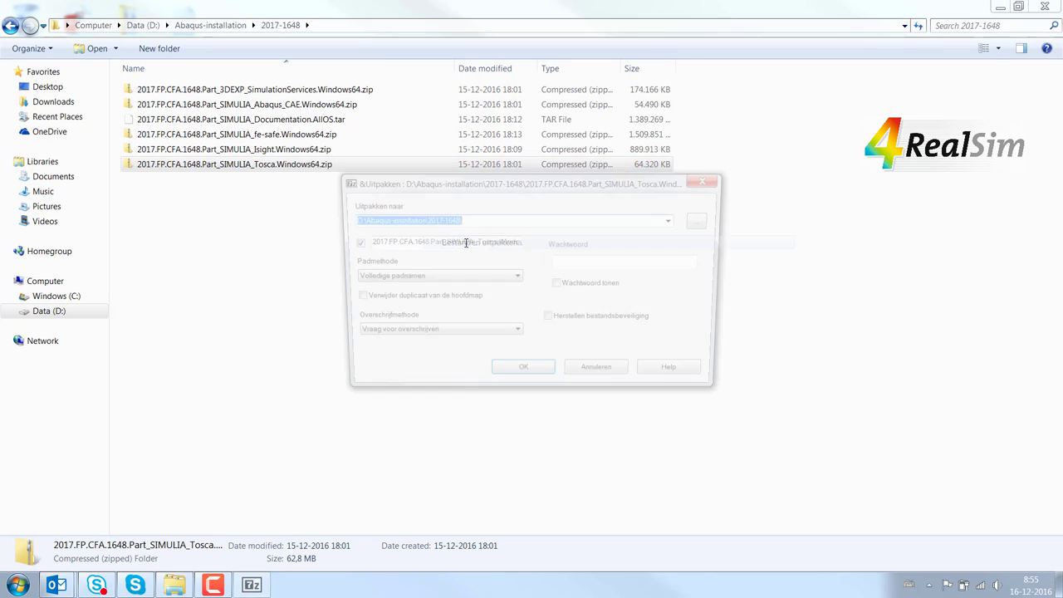
pyautogui.click(523, 377)
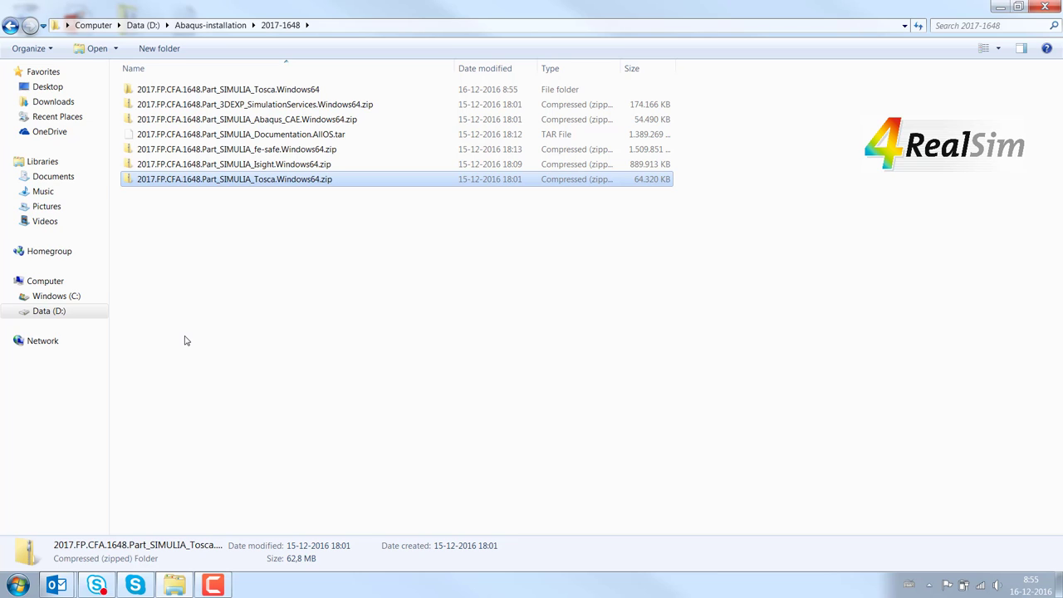
# Launch setup.exe from the extracted Tosca package's Part_SIMULIA_Tosca.Windows64\1\Software\SIMULIA_Tosca.HF1.Windows64\1 folder
pyautogui.doubleClick(167, 90)
pyautogui.doubleClick(168, 92)
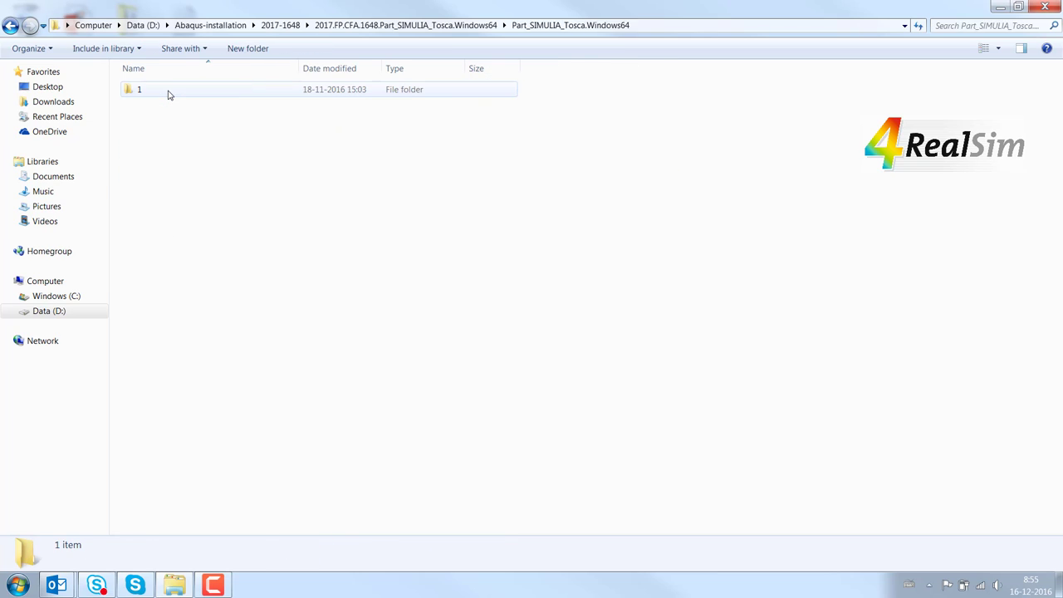
pyautogui.doubleClick(167, 91)
pyautogui.doubleClick(164, 104)
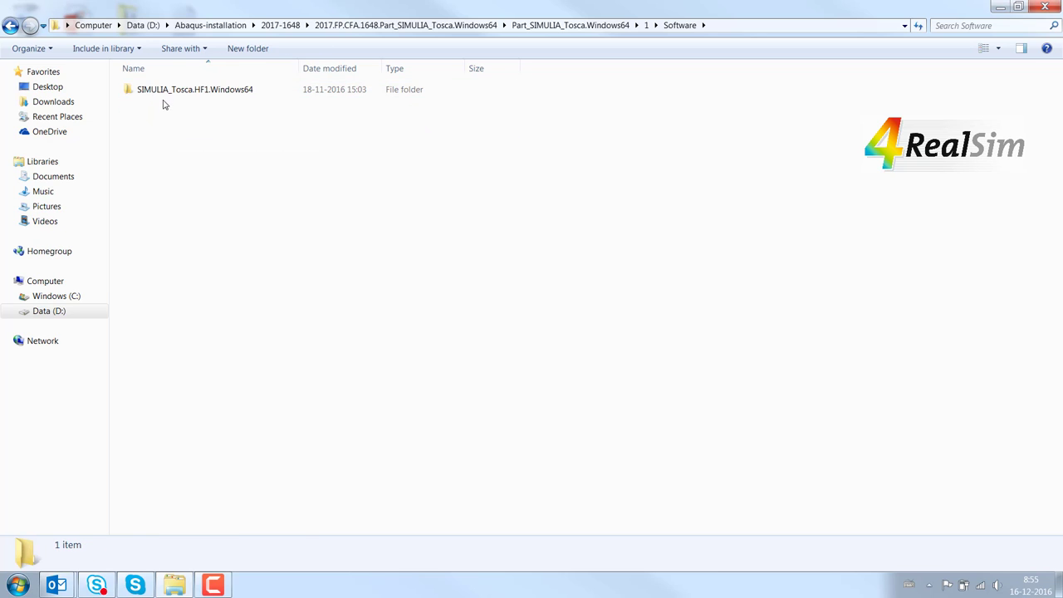
pyautogui.doubleClick(164, 95)
pyautogui.doubleClick(164, 95)
pyautogui.click(161, 182)
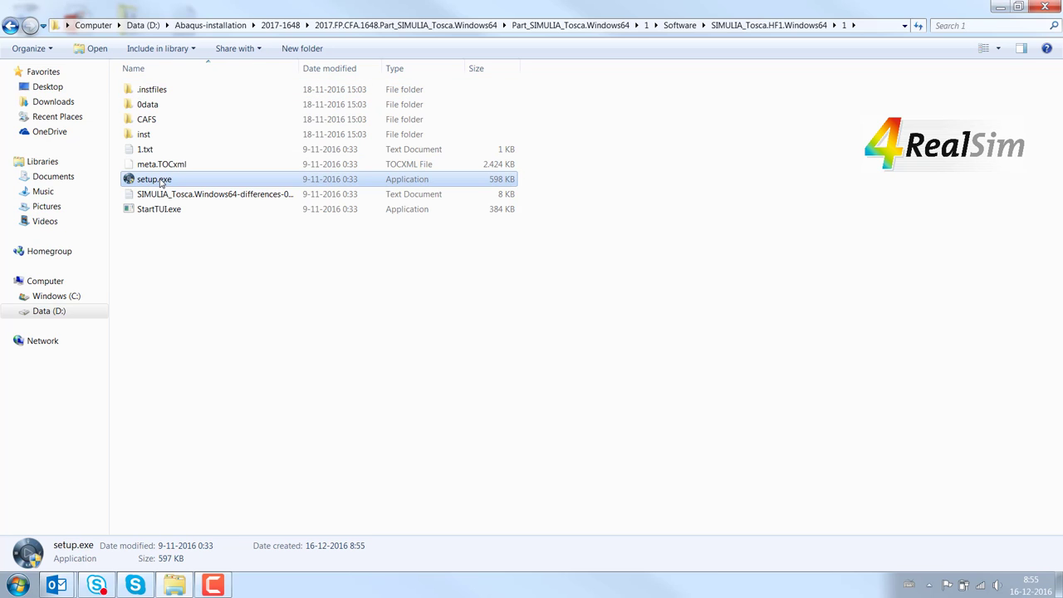
pyautogui.doubleClick(161, 182)
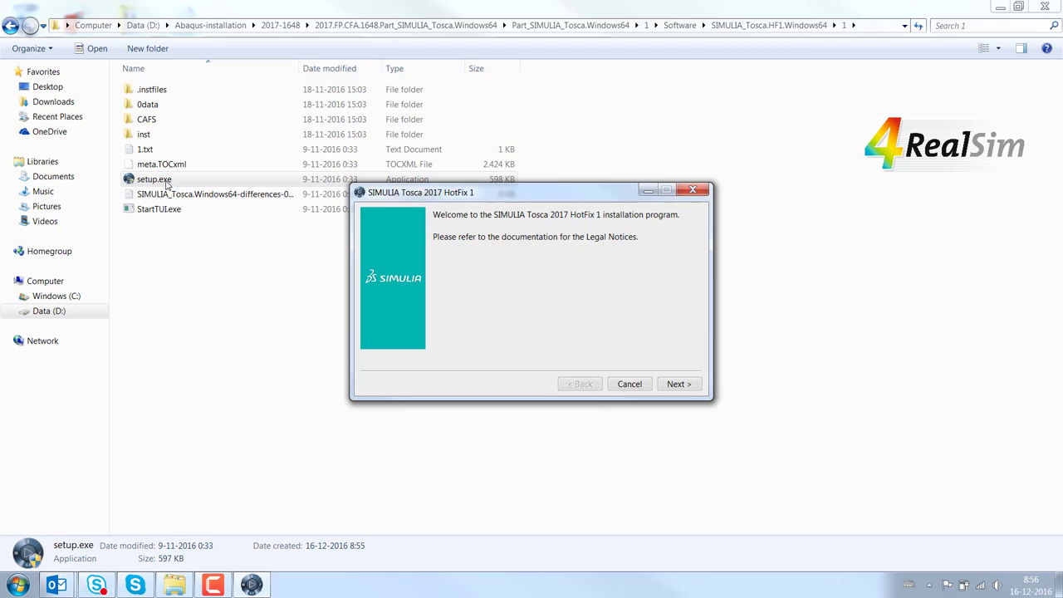
# Install SIMULIA Tosca 2017 HotFix 1 into D:\programs\SIMULIA\Tosca\2017 and close the installer
pyautogui.click(687, 388)
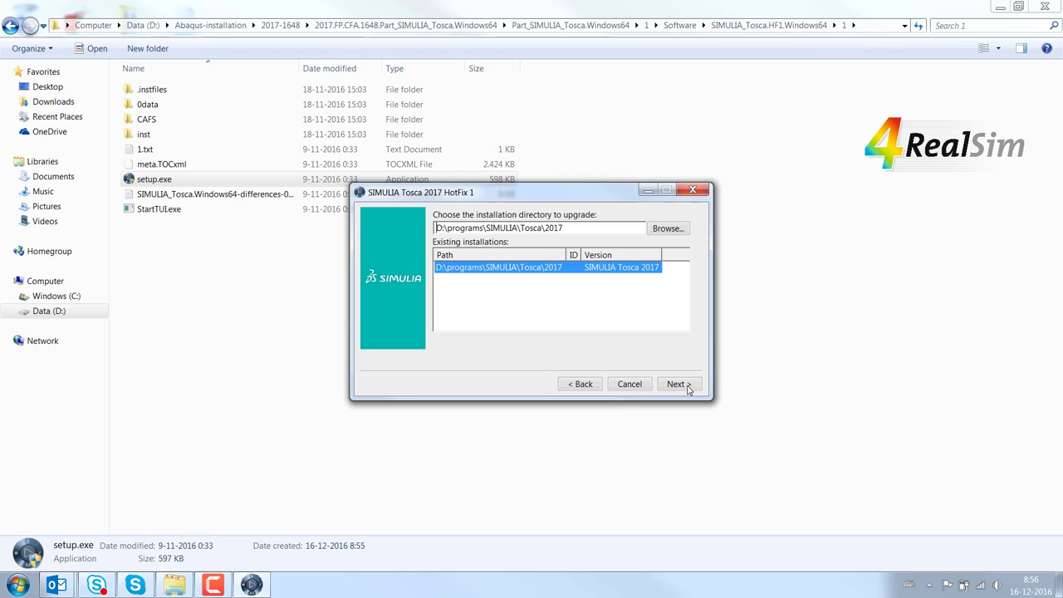
pyautogui.click(686, 386)
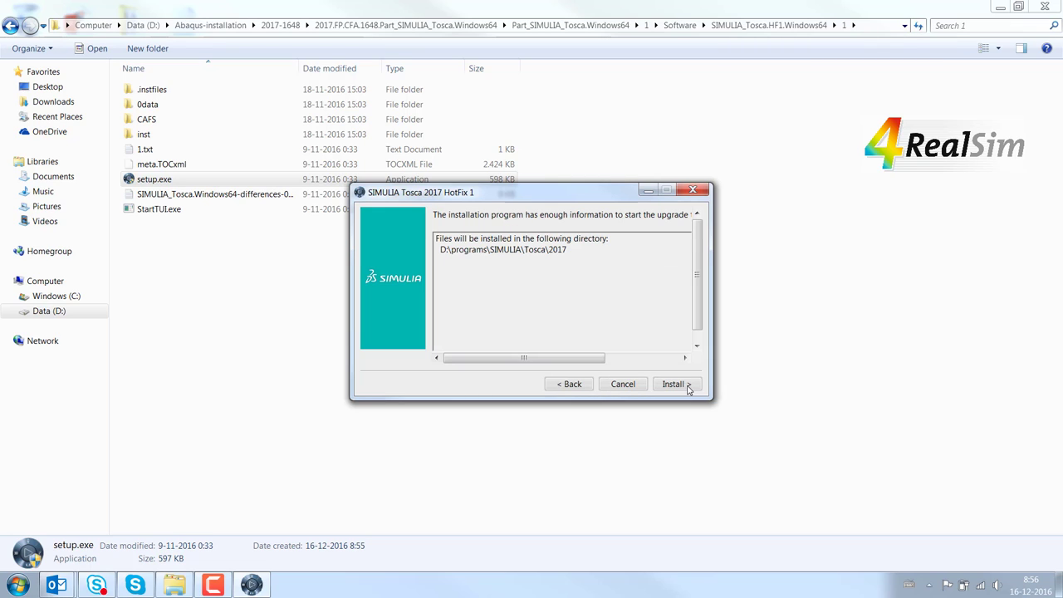
pyautogui.click(673, 385)
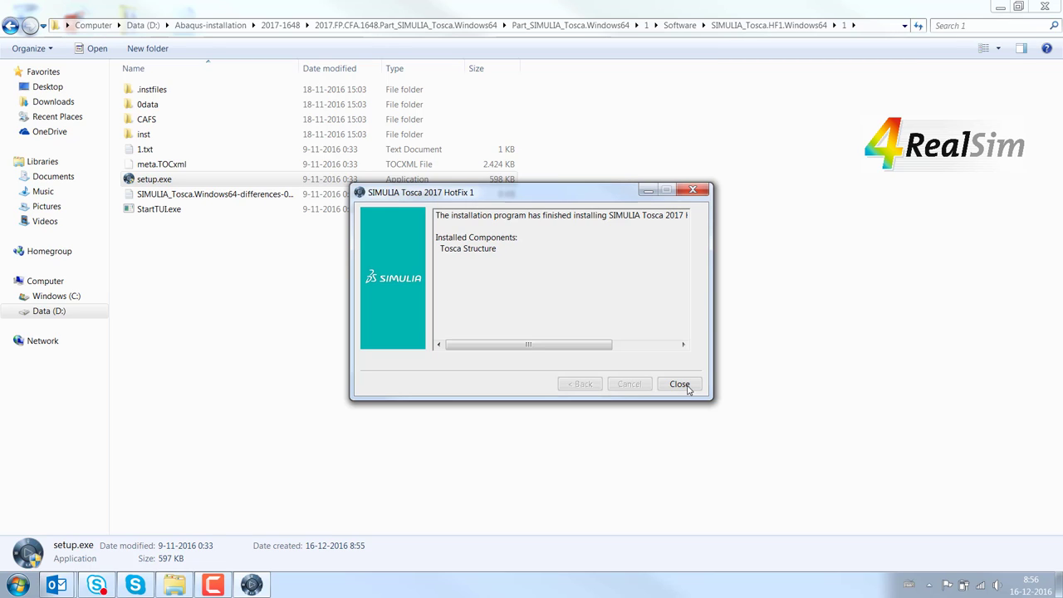
pyautogui.click(679, 385)
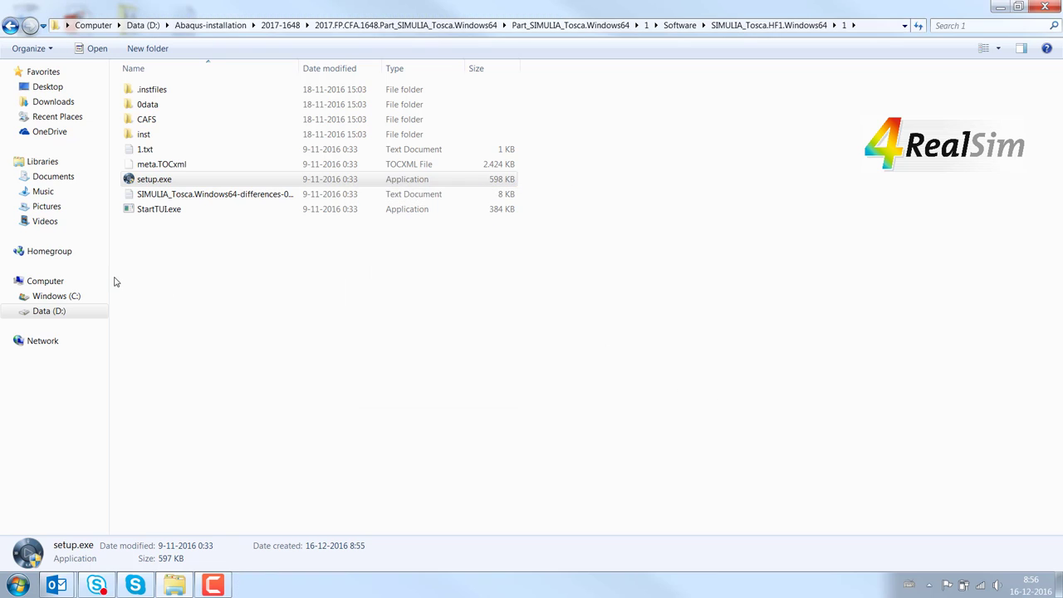
# Return to the 2017-1648 folder and permanently delete the extracted 2017.FP.CFA.1648.Part_SIMULIA_Tosca.Windows64 folder
pyautogui.click(280, 25)
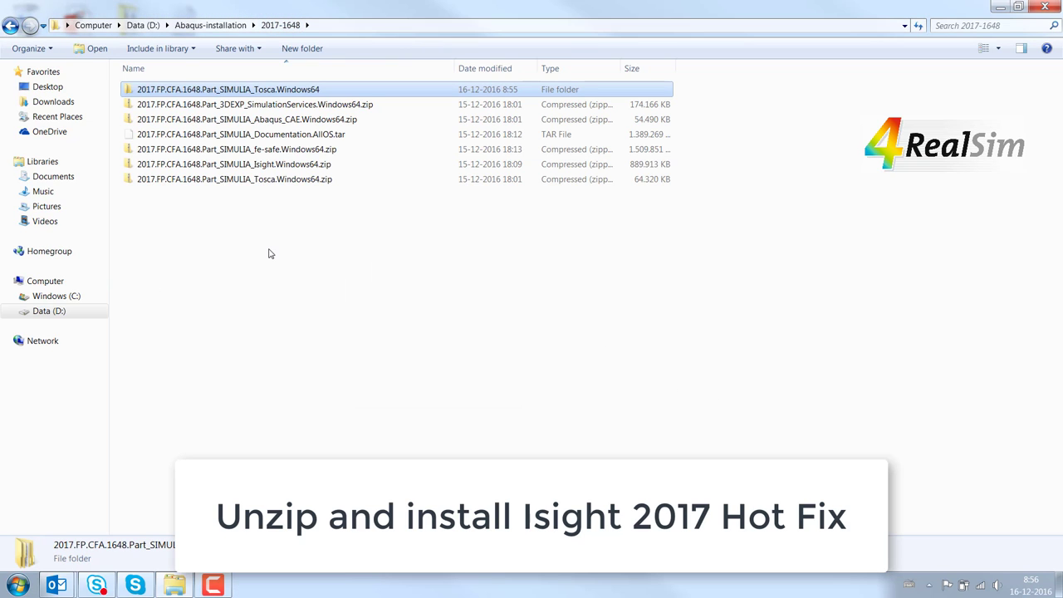
pyautogui.hotkey('shift', 'Delete')
pyautogui.press('Return')
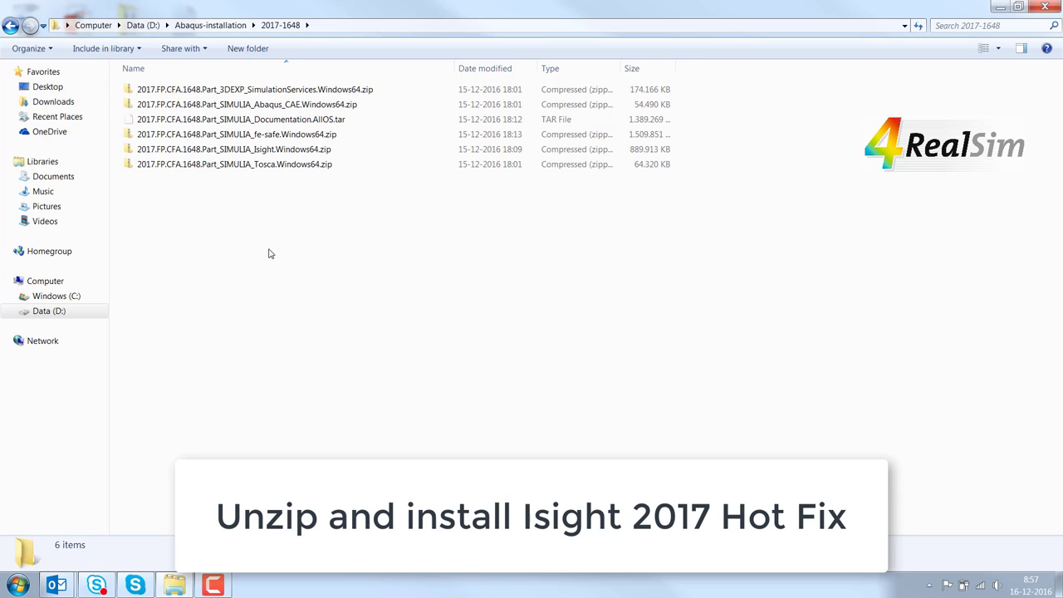
# Extract 2017.FP.CFA.1648.Part_SIMULIA_Isight.Windows64.zip with 7-Zip directly into the 2017-1648 folder
pyautogui.rightClick(237, 157)
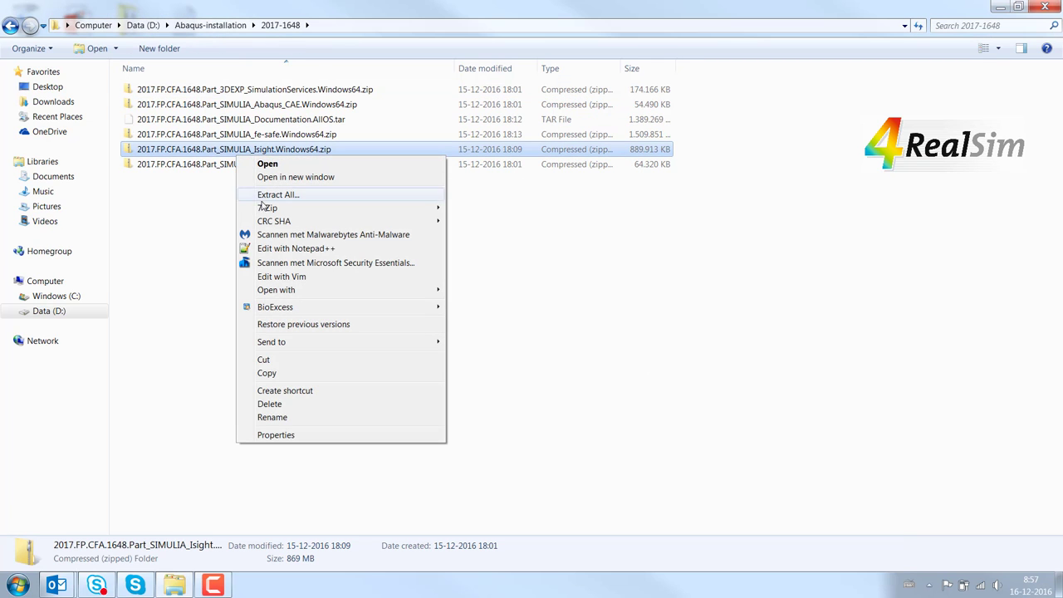
pyautogui.moveTo(274, 207)
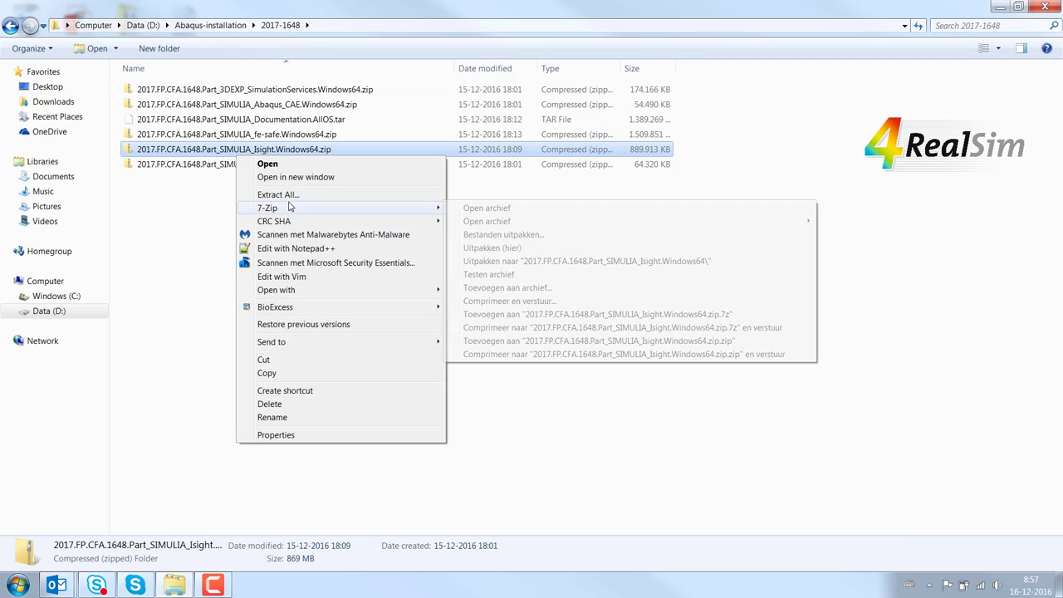
pyautogui.click(508, 248)
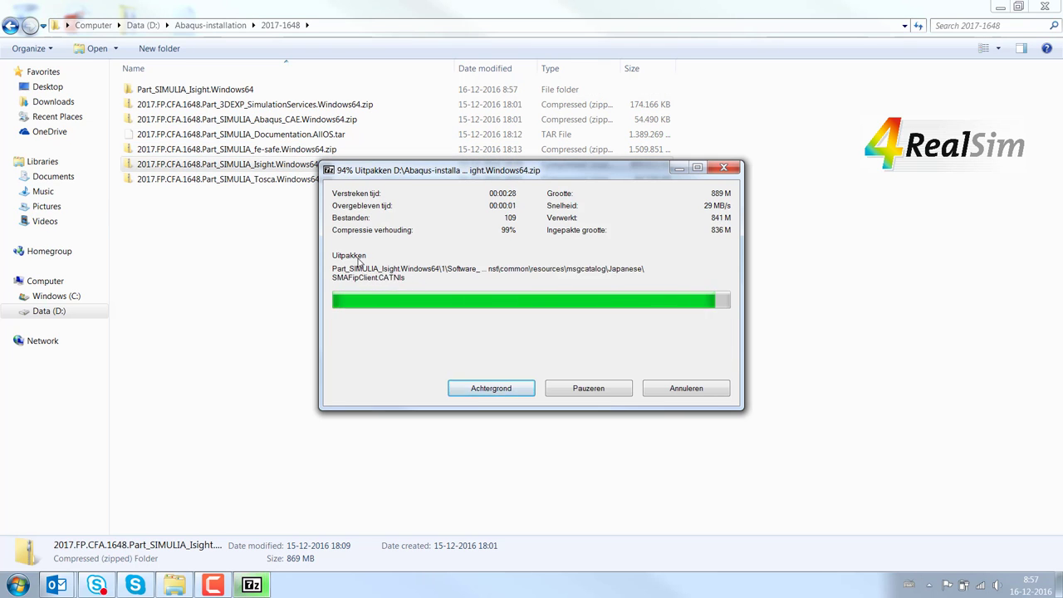
# Launch setup.exe from the extracted Isight package's Part_SIMULIA_Isight.Windows64\1\Software_Full\SIMULIA_Isight.Full.HF1.Windows64\1 folder
pyautogui.doubleClick(204, 91)
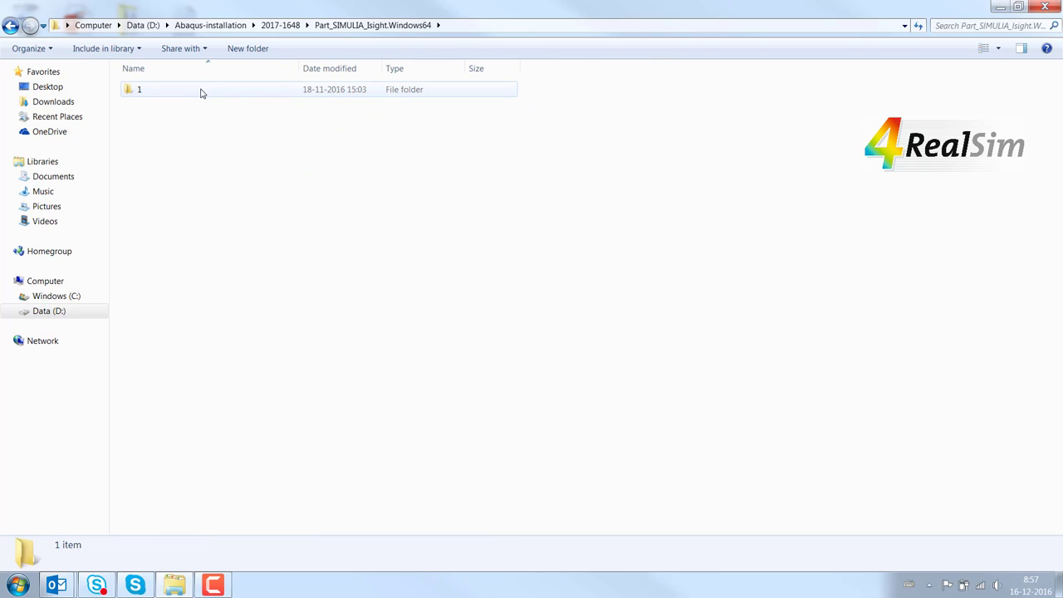
pyautogui.doubleClick(200, 92)
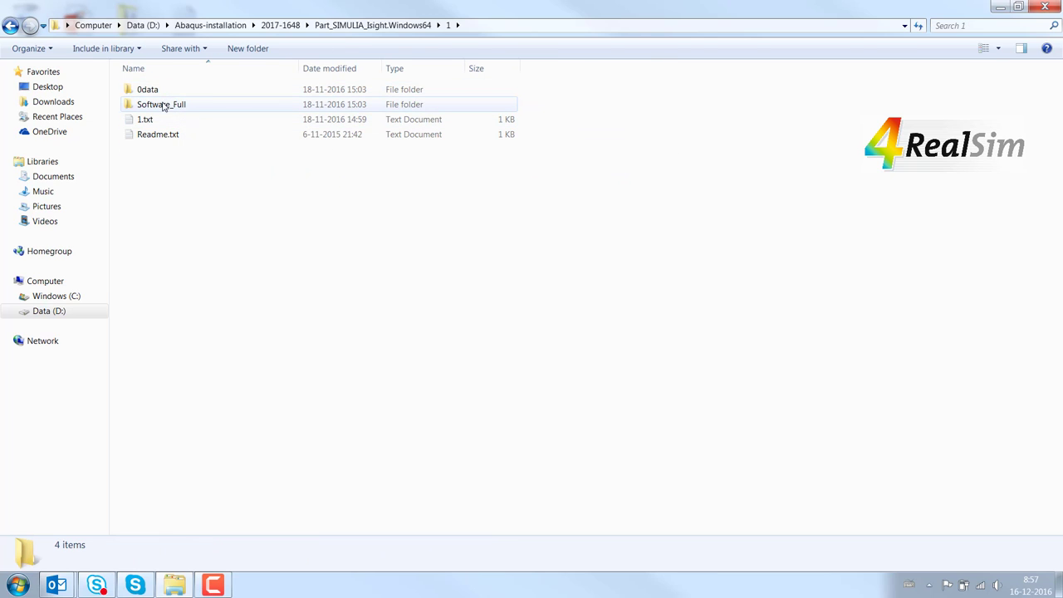
pyautogui.doubleClick(166, 105)
pyautogui.doubleClick(169, 93)
pyautogui.doubleClick(169, 92)
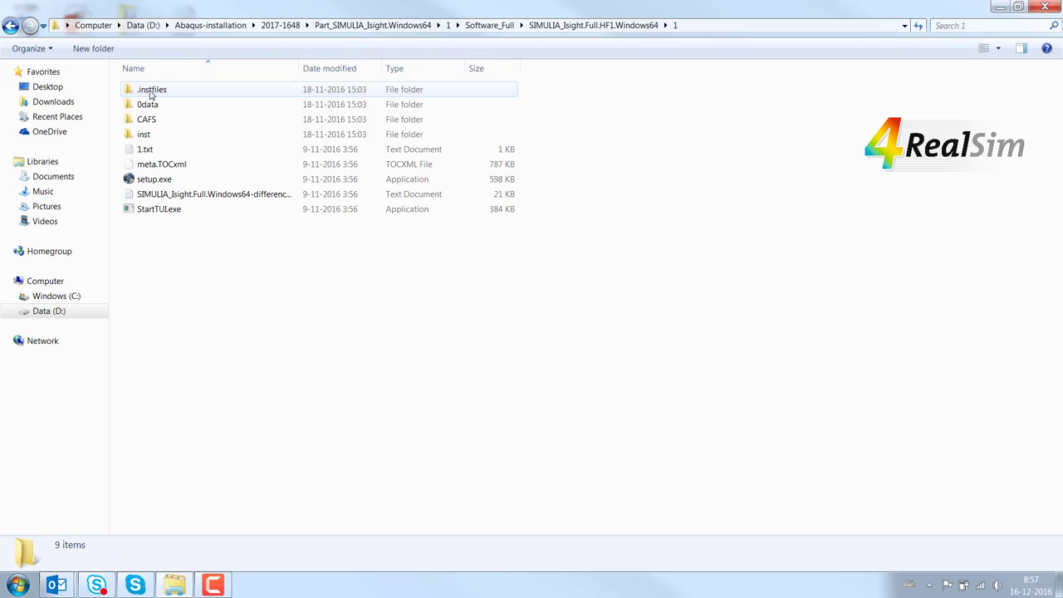
pyautogui.doubleClick(162, 180)
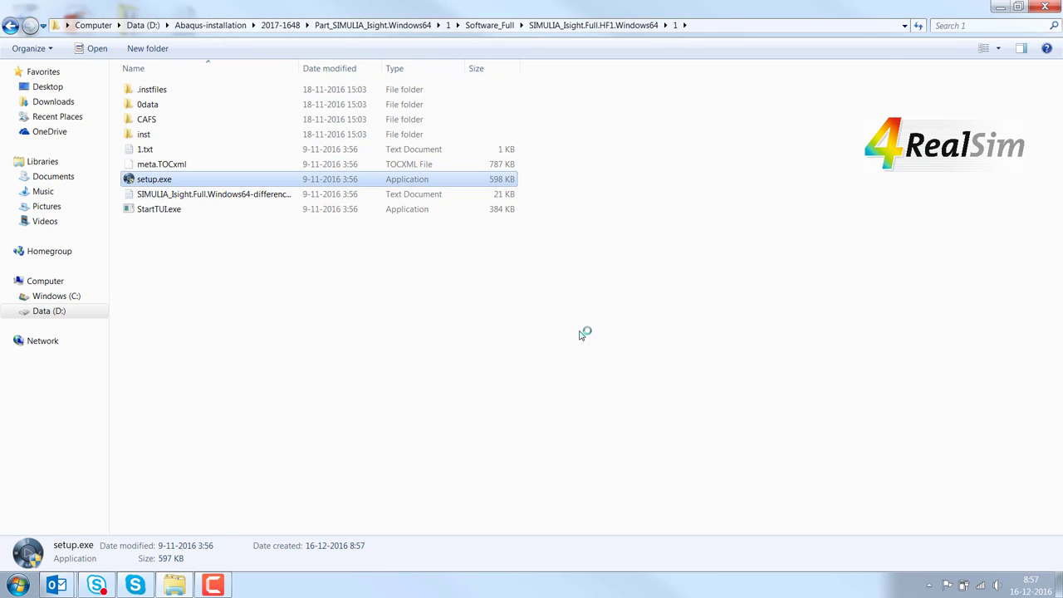
# Install SIMULIA Isight 2017 HotFix 1 into D:\programs\SIMULIA\Isight\2017 and close the installer
pyautogui.click(680, 391)
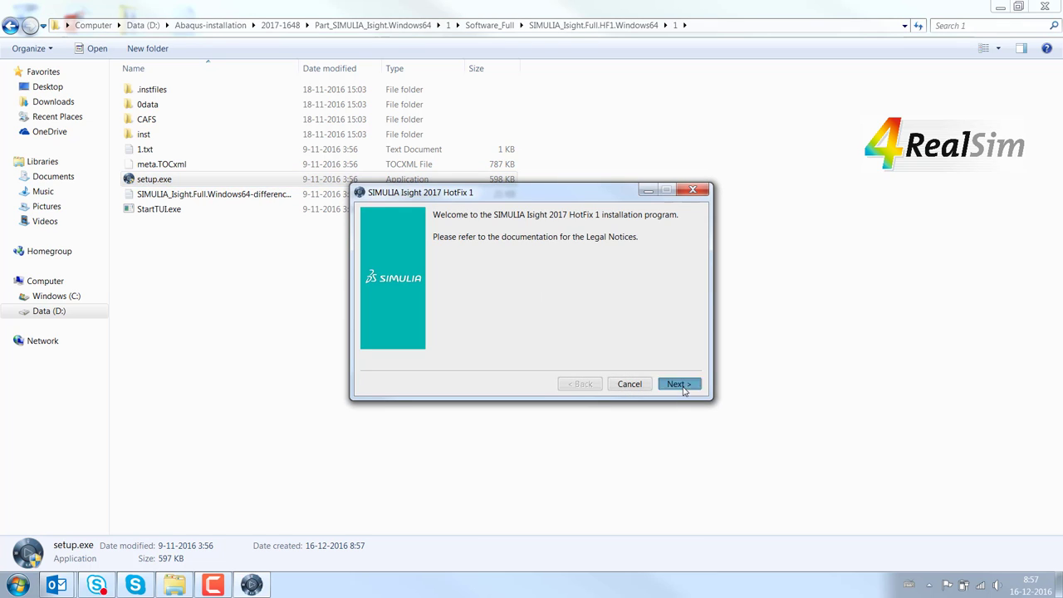
pyautogui.click(680, 386)
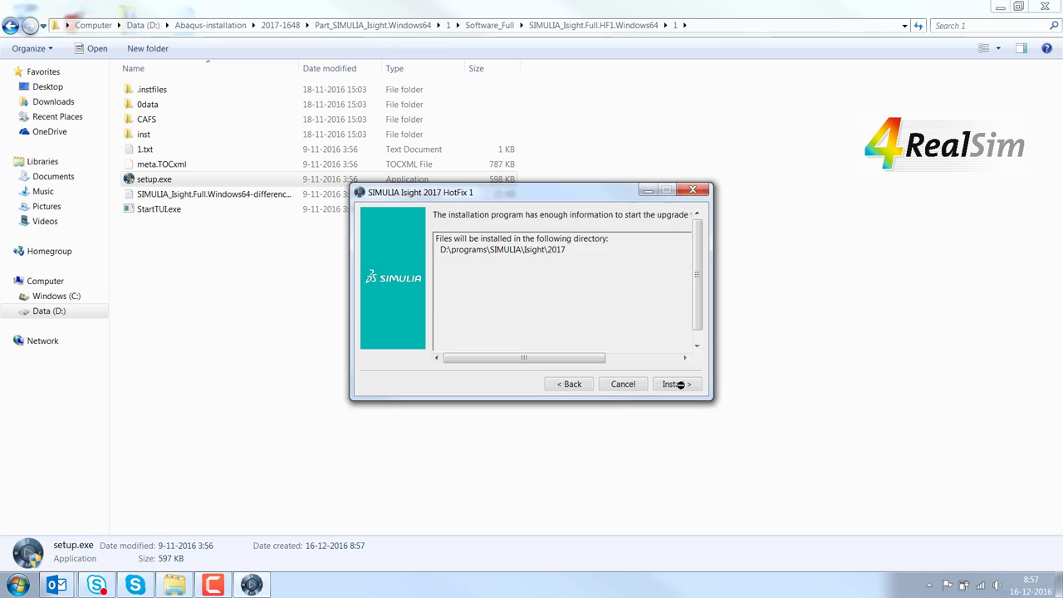
pyautogui.click(680, 385)
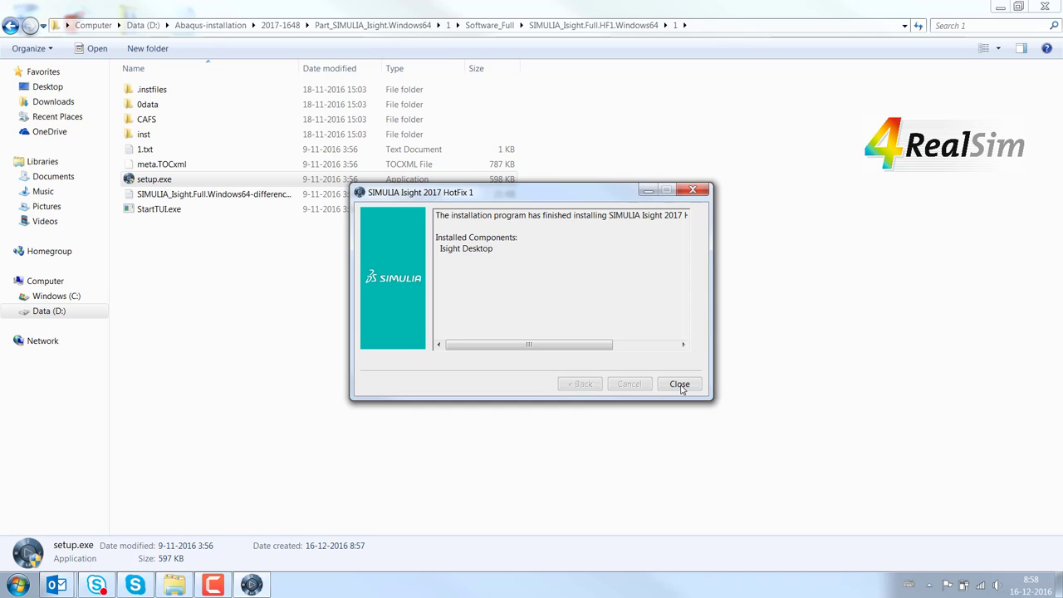
pyautogui.click(680, 384)
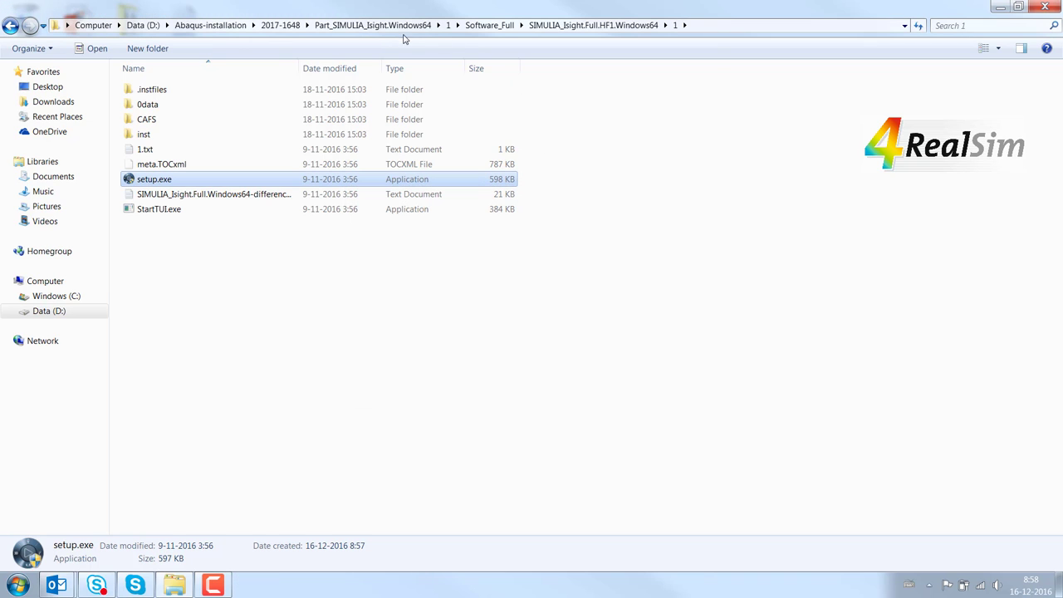
# Return to the 2017-1648 folder and permanently delete the extracted Part_SIMULIA_Isight.Windows64 folder
pyautogui.click(287, 25)
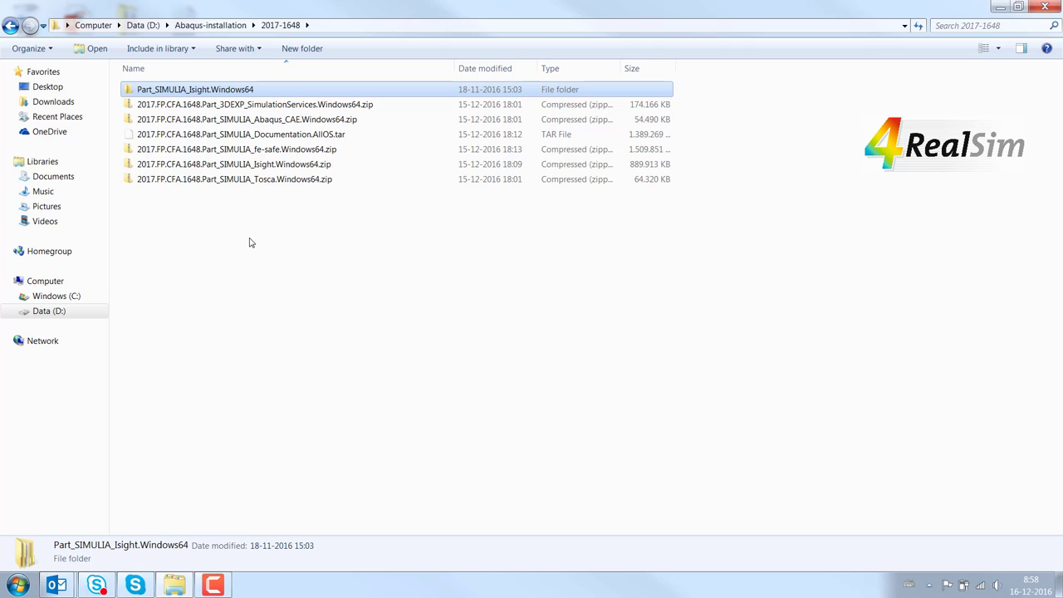
pyautogui.hotkey('shift', 'Delete')
pyautogui.press('Return')
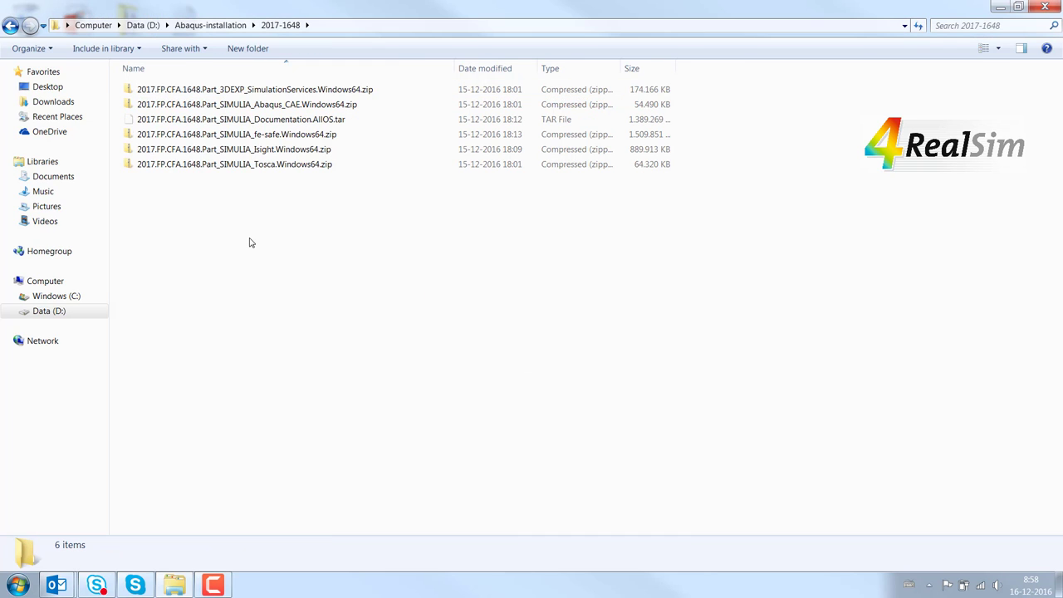
# Extract 2017.FP.CFA.1648.Part_SIMULIA_fe-safe.Windows64.zip with 7-Zip directly into the 2017-1648 folder
pyautogui.rightClick(211, 139)
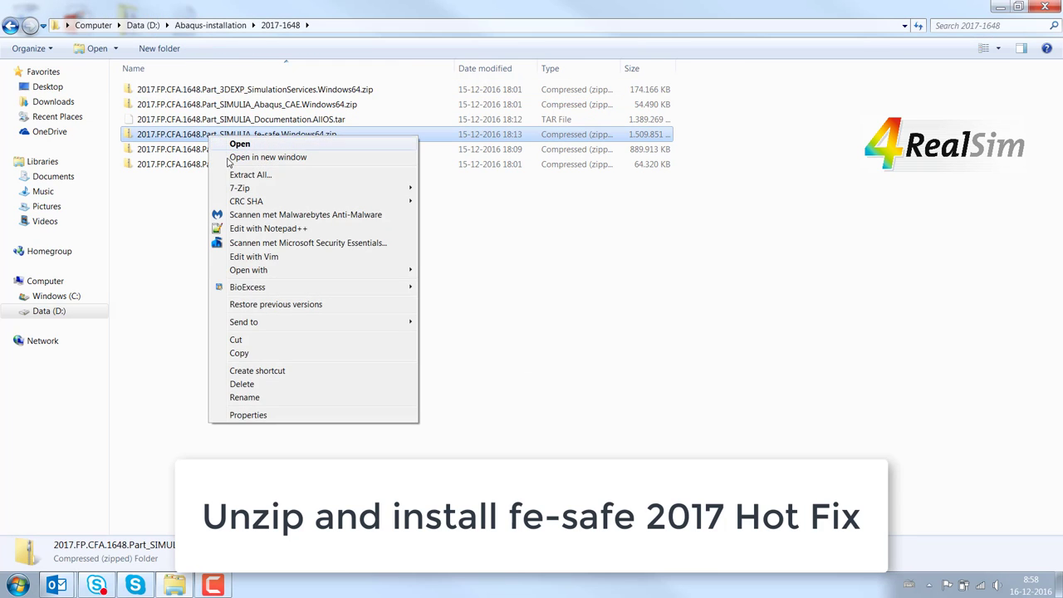
pyautogui.moveTo(335, 195)
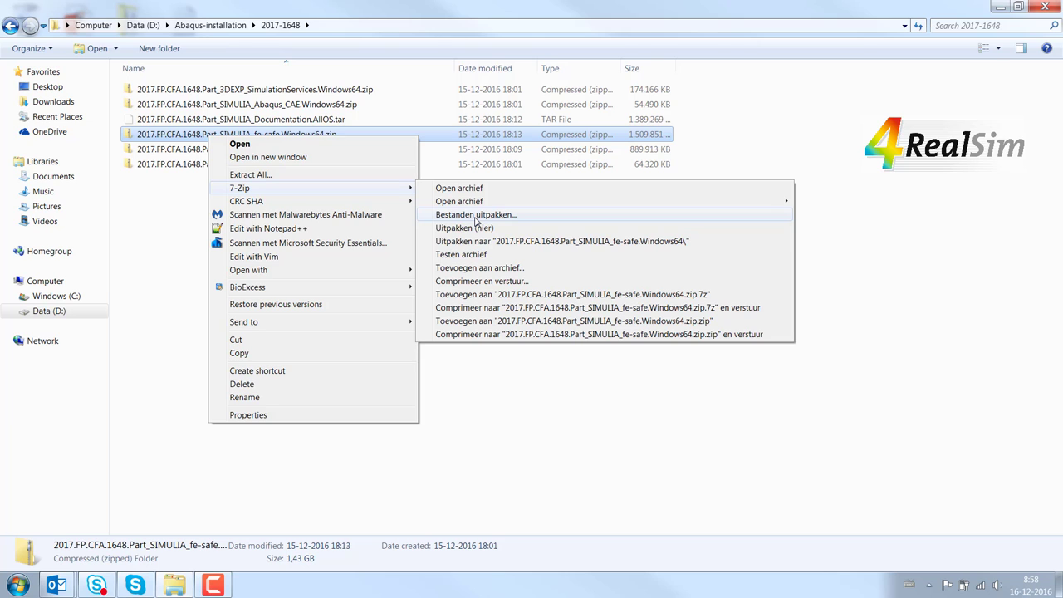
pyautogui.click(477, 230)
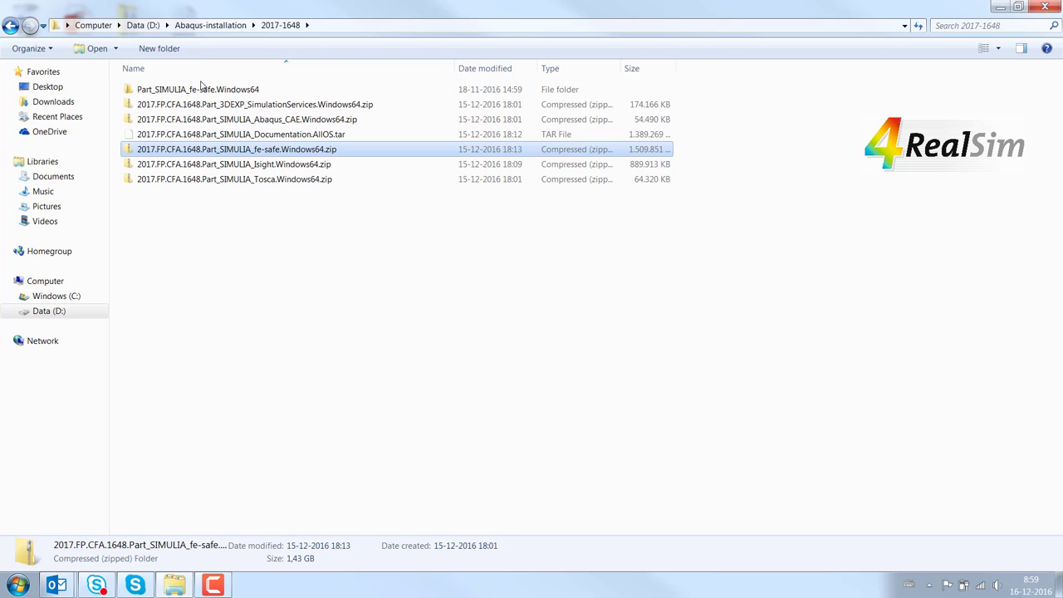
# Launch setup.exe from the extracted fe-safe package's Part_SIMULIA_fe-safe.Windows64\1\Software_Full\SIMULIA_fe-safe.Full.HF1.AllOS\1\windows folder
pyautogui.doubleClick(176, 89)
pyautogui.doubleClick(170, 93)
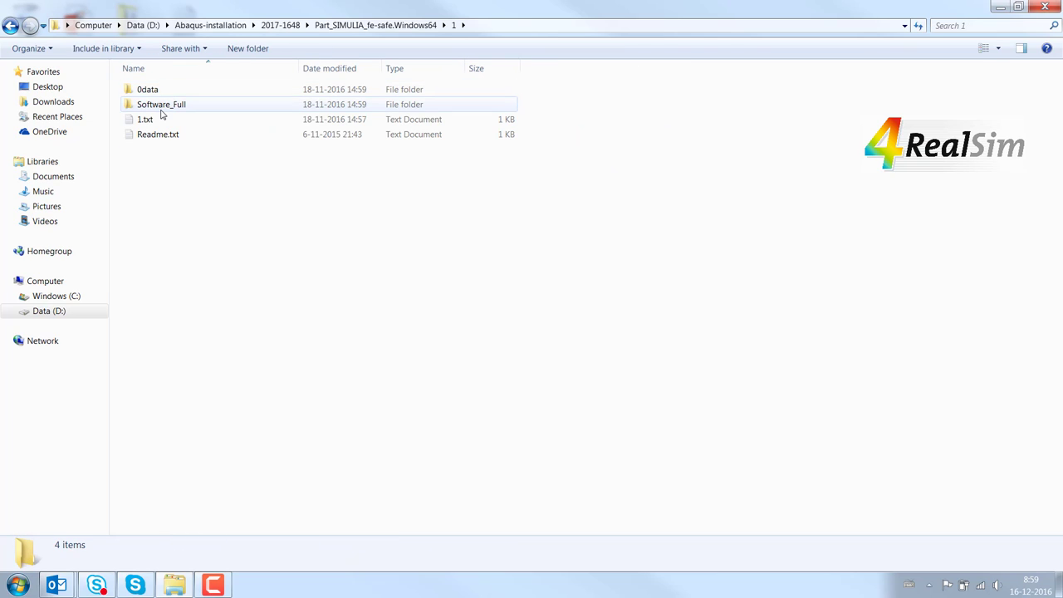
pyautogui.doubleClick(162, 107)
pyautogui.doubleClick(165, 97)
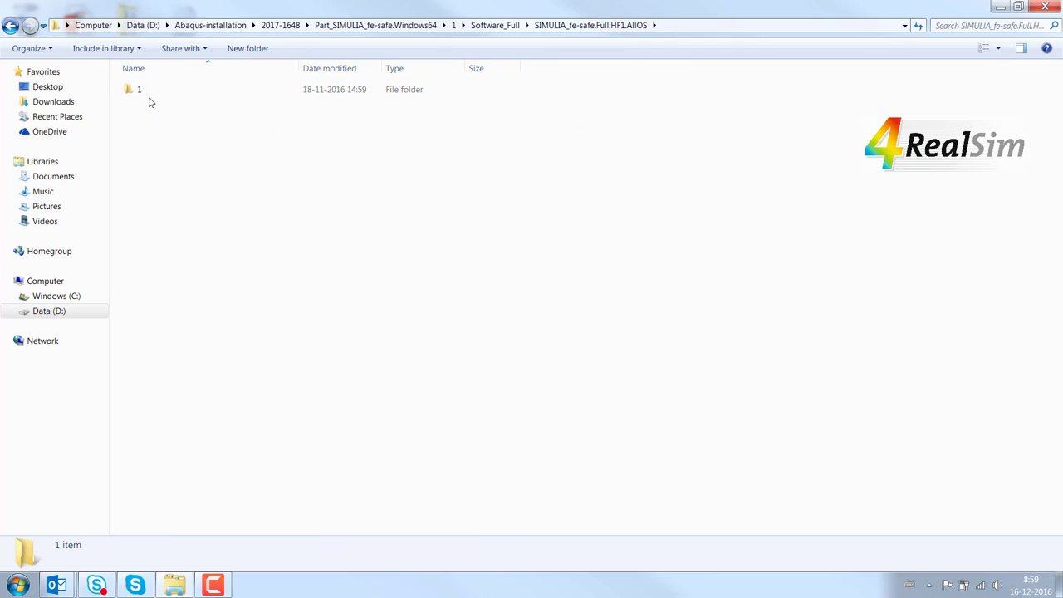
pyautogui.doubleClick(147, 99)
pyautogui.doubleClick(154, 120)
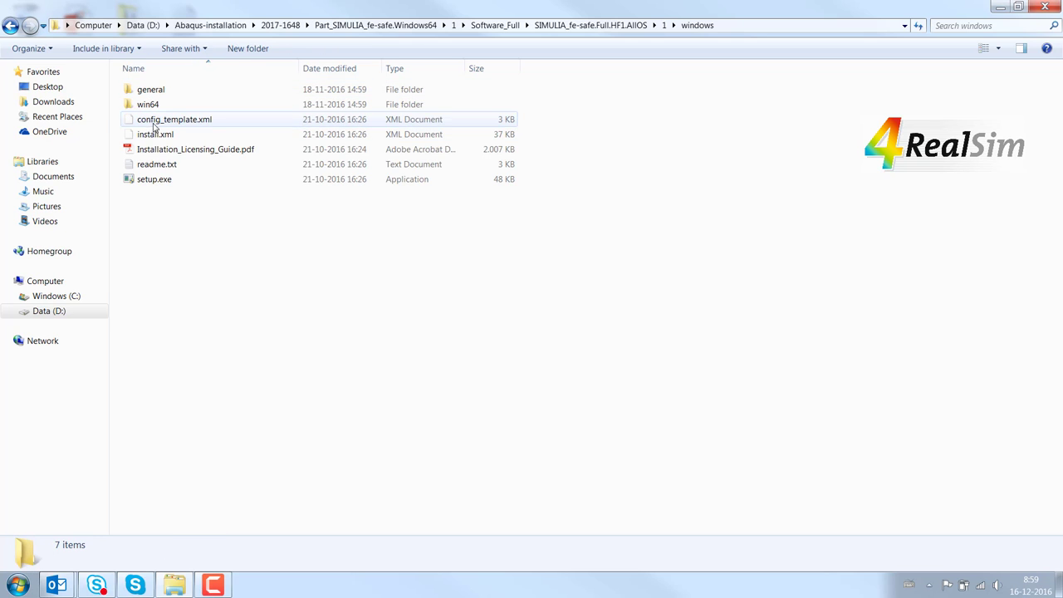
pyautogui.click(161, 180)
pyautogui.doubleClick(161, 180)
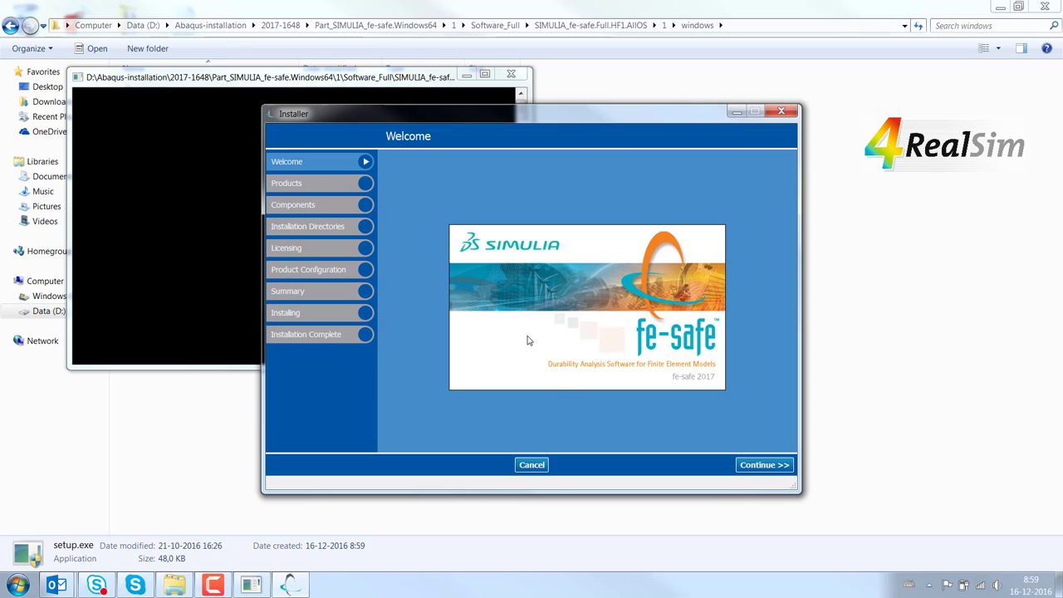
# Accept the fe-safe 2017 Fatigue Analysis Application as product and exclude the external Abaqus 6.11, 6.12, 6.13, 6.14 and 2016 interface components
pyautogui.click(764, 465)
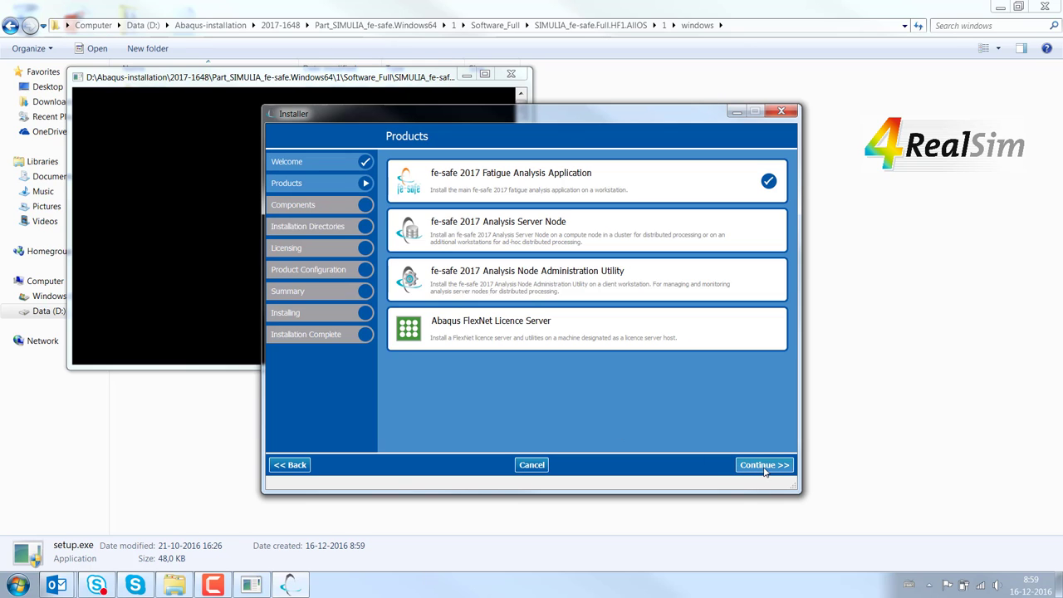
pyautogui.click(752, 467)
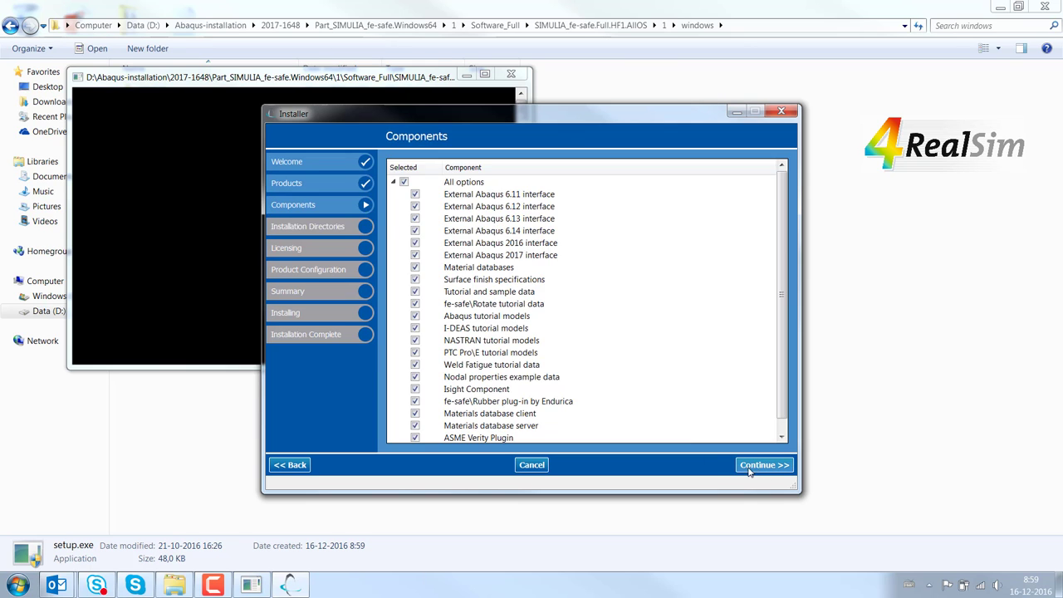
pyautogui.click(414, 195)
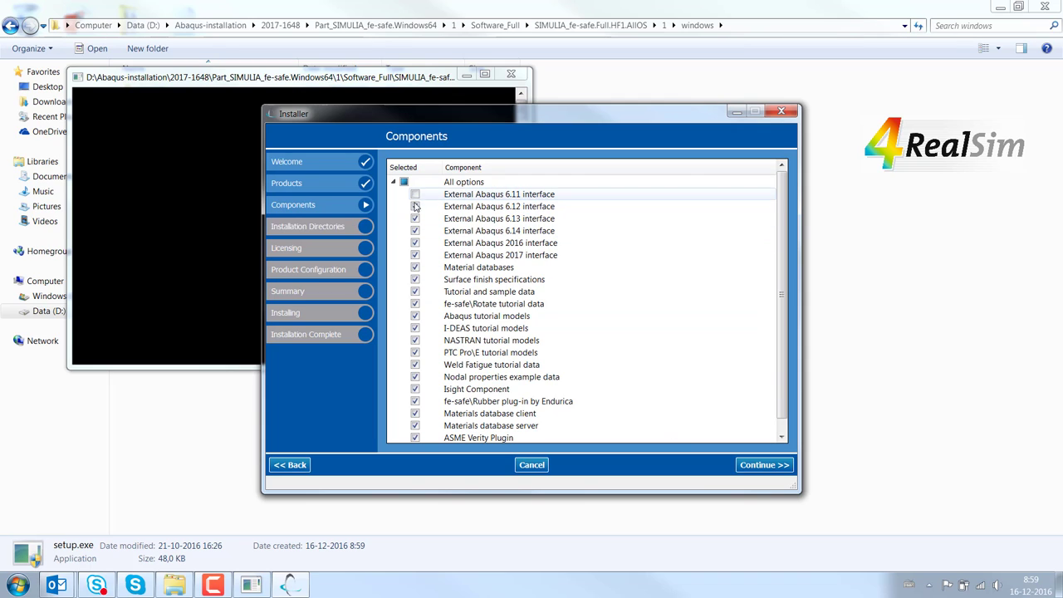
pyautogui.click(415, 206)
pyautogui.click(414, 218)
pyautogui.click(415, 231)
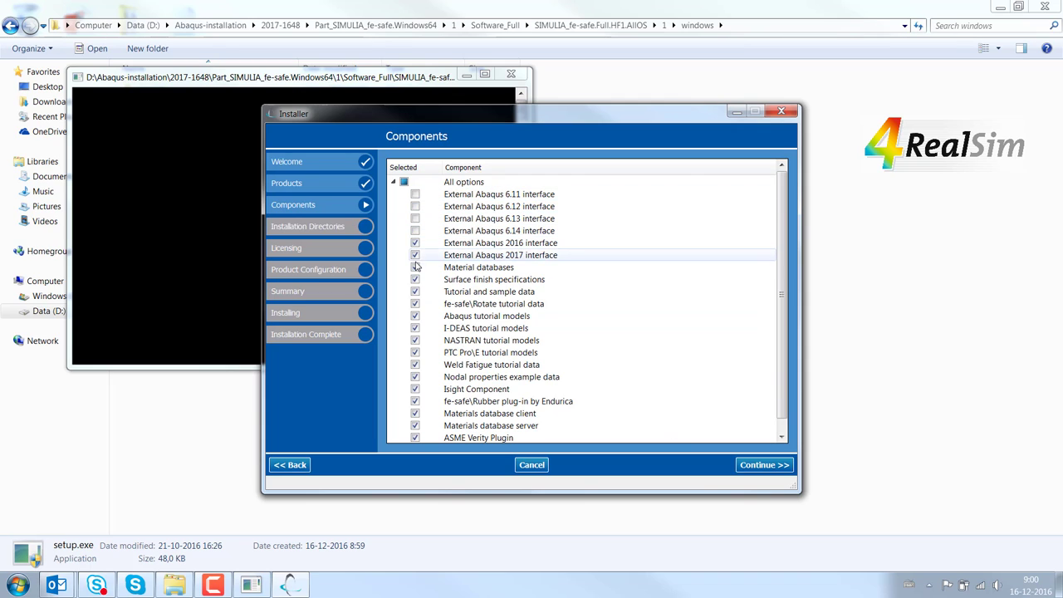
pyautogui.click(414, 243)
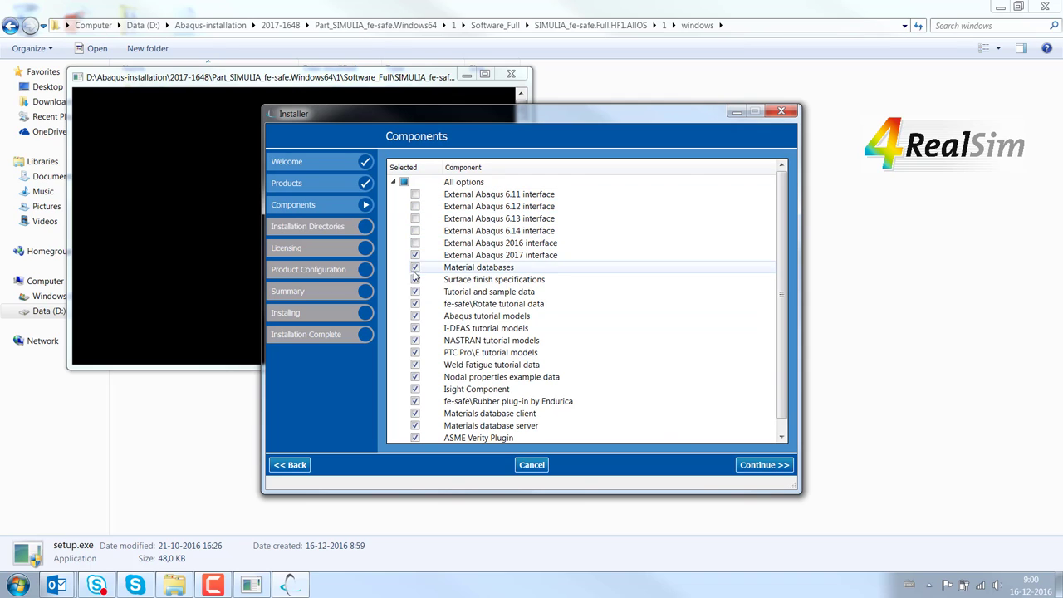
# Exclude the I-DEAS, NASTRAN and PTC Pro\E tutorial models and confirm the component selection
pyautogui.click(415, 328)
pyautogui.click(414, 340)
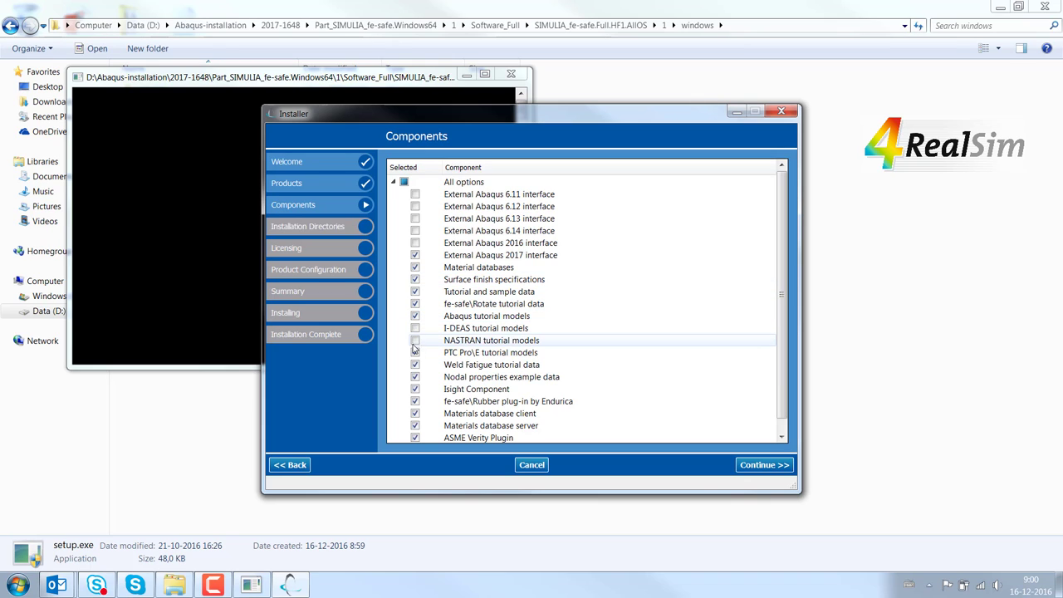
pyautogui.click(416, 352)
pyautogui.scroll(-1, 421, 356)
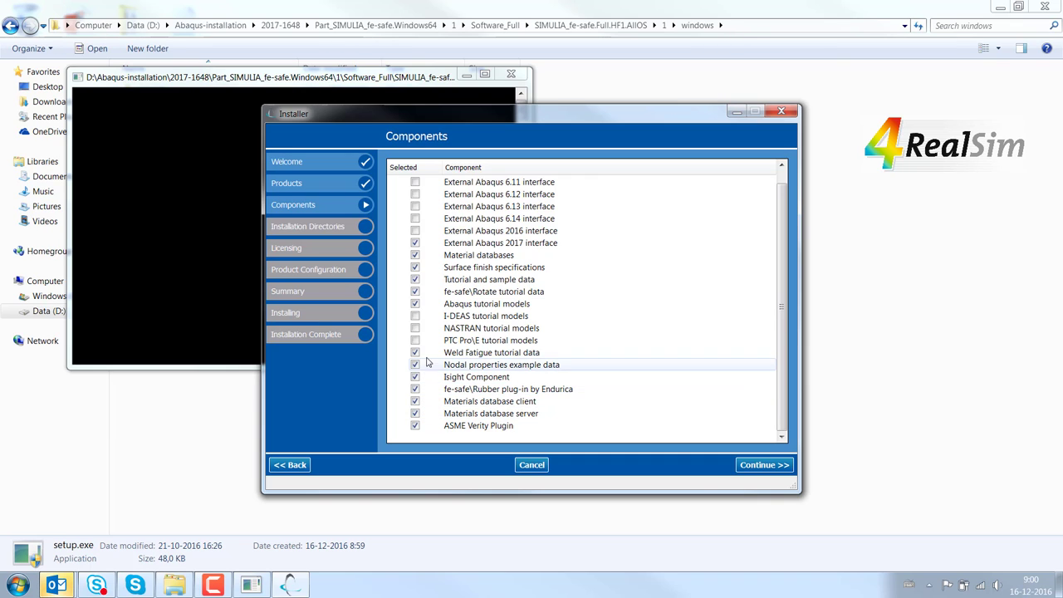
pyautogui.scroll(1, 430, 340)
pyautogui.scroll(-1, 429, 341)
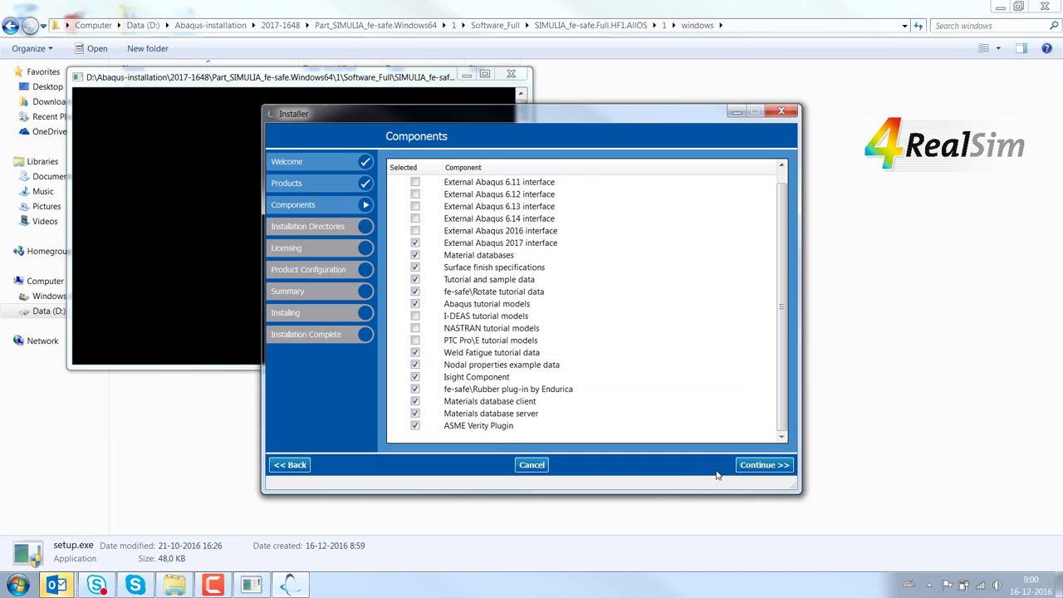
pyautogui.click(757, 466)
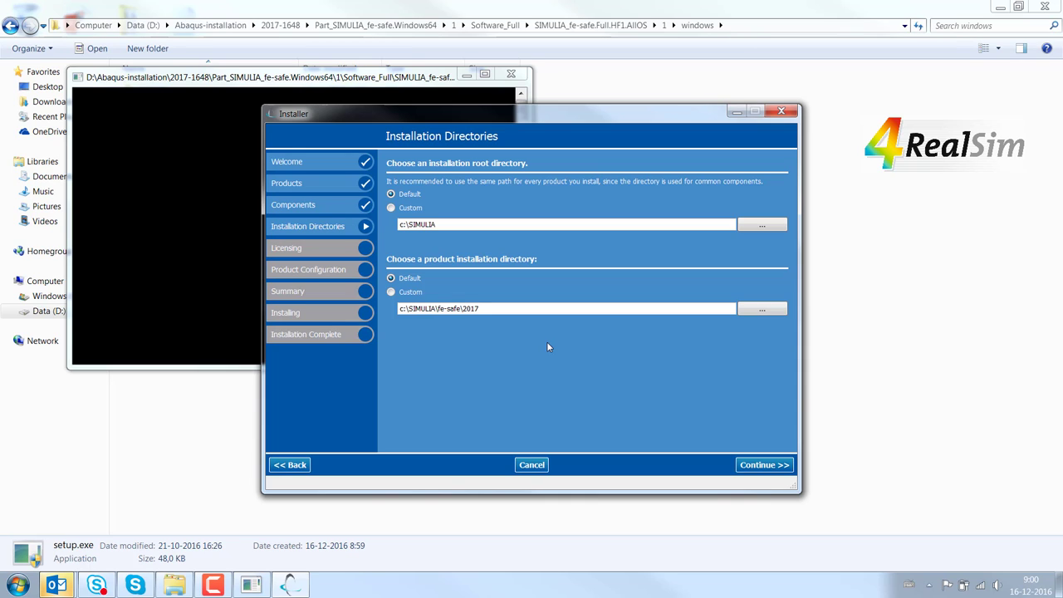
# Set the fe-safe root installation directory to D:\programs\SIMULIA\fe-safe\2017, keep the default product directory, and confirm both
pyautogui.click(758, 228)
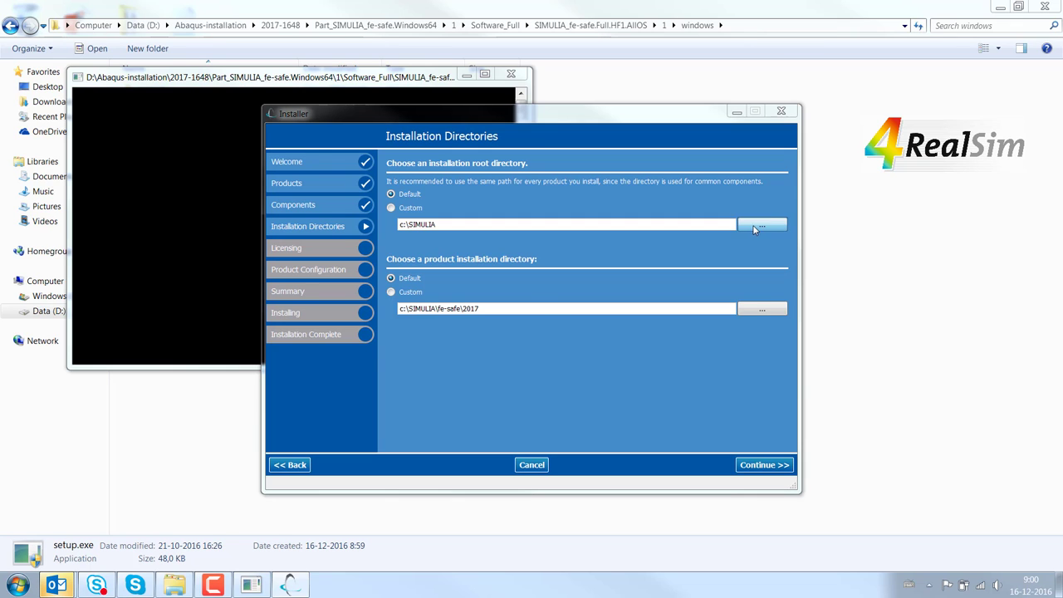
pyautogui.click(349, 359)
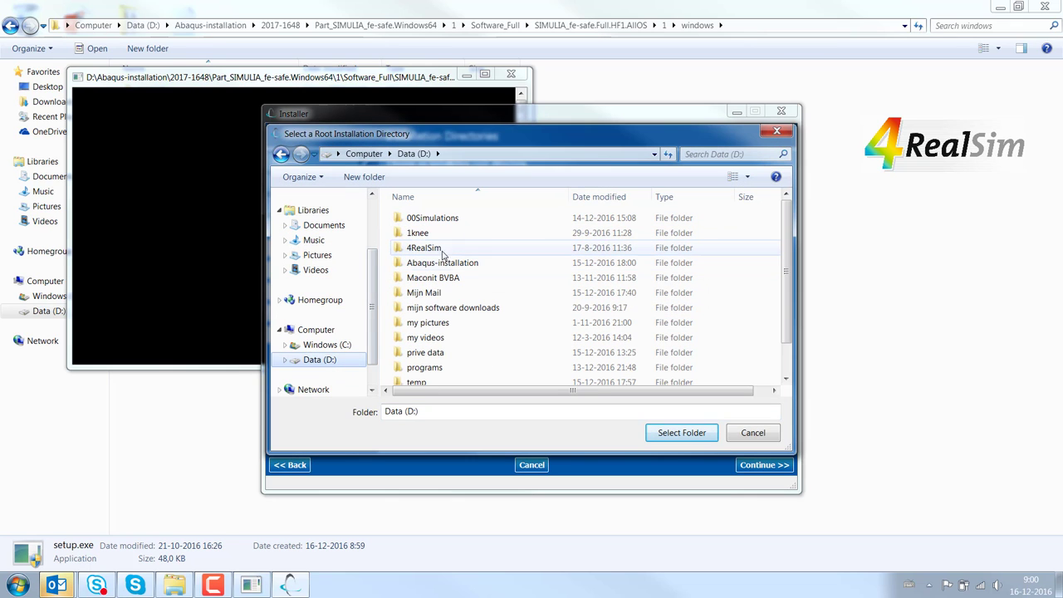
pyautogui.doubleClick(426, 368)
pyautogui.doubleClick(422, 234)
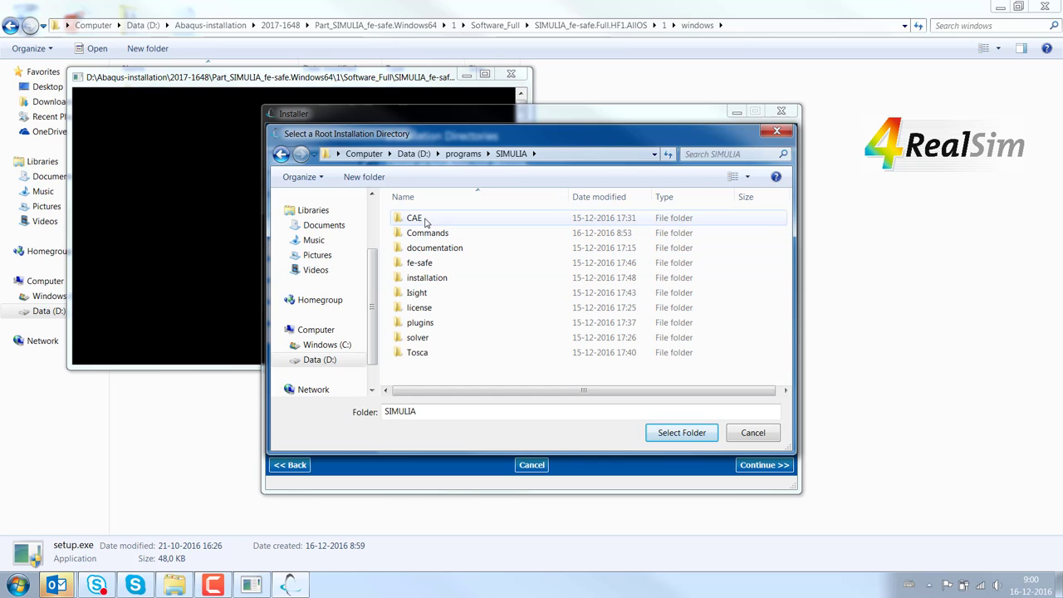
pyautogui.doubleClick(420, 262)
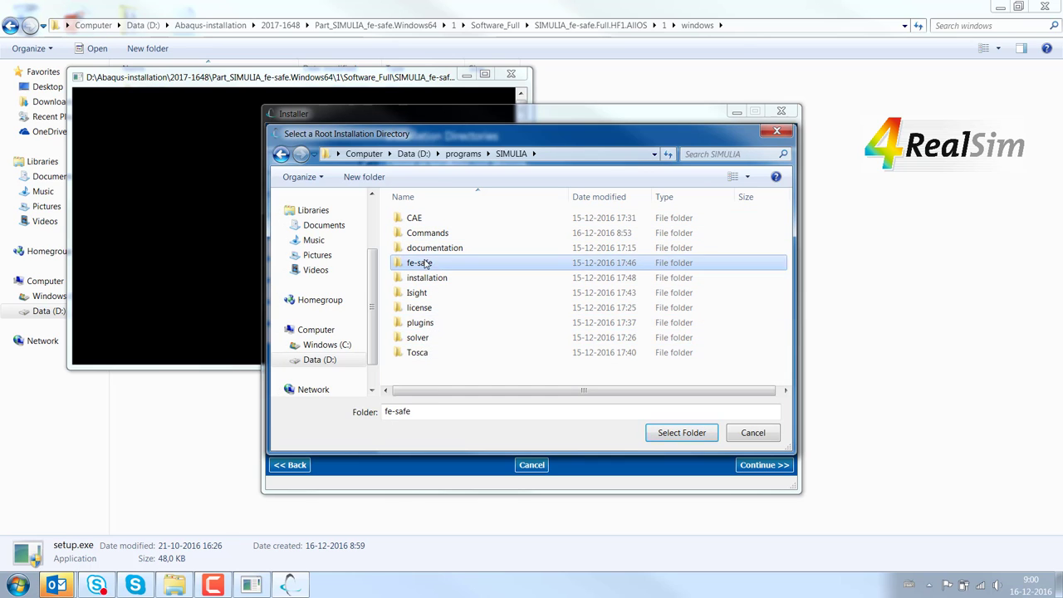
pyautogui.click(420, 236)
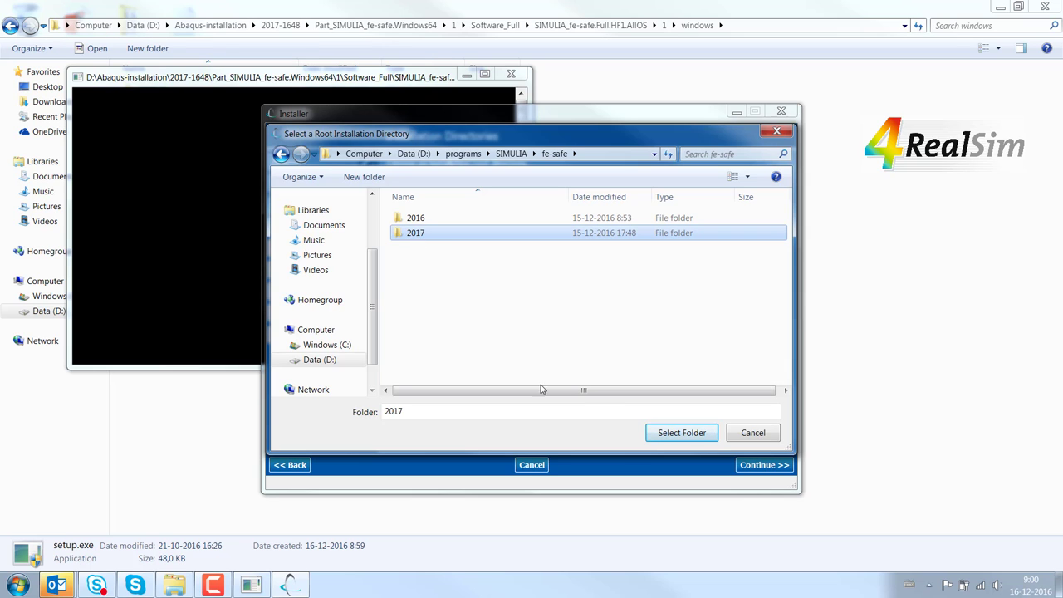
pyautogui.click(678, 434)
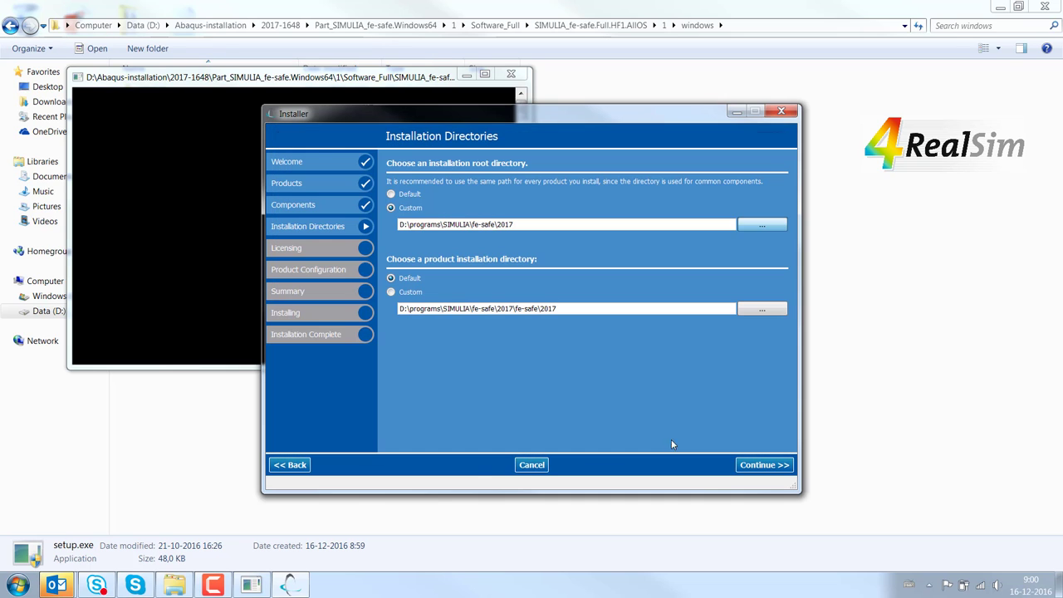
pyautogui.click(761, 466)
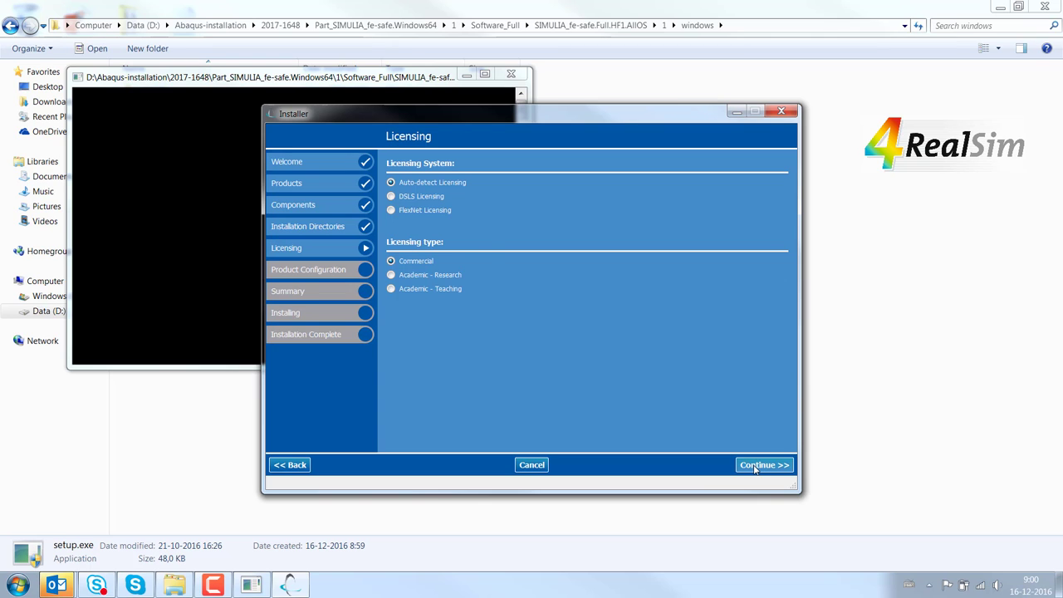
# Accept auto-detect licensing, the Commercial licensing type and the default product configuration, and start the fe-safe installation
pyautogui.click(755, 467)
pyautogui.click(755, 467)
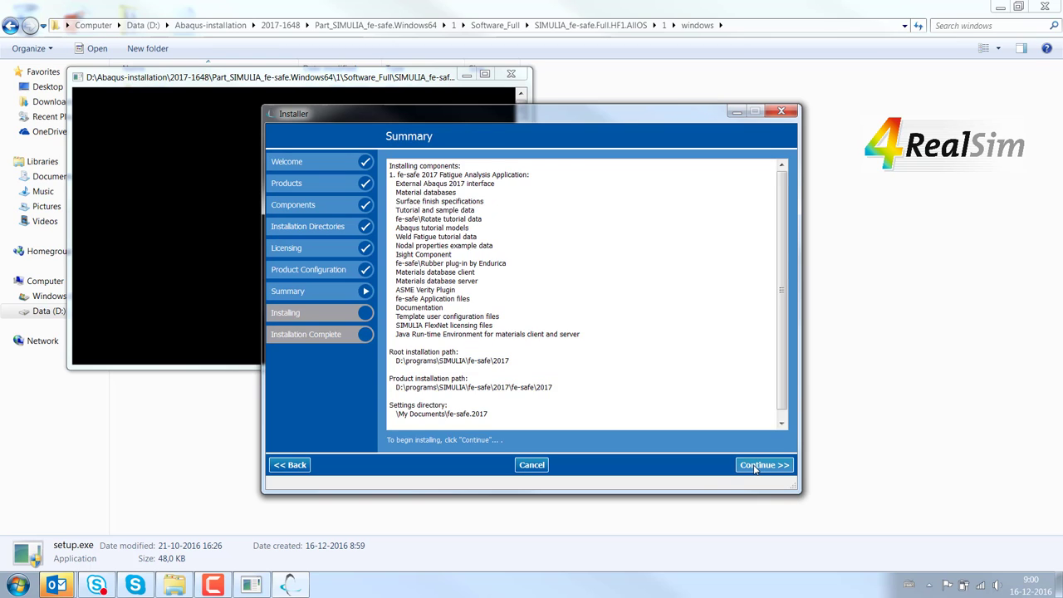
pyautogui.click(756, 467)
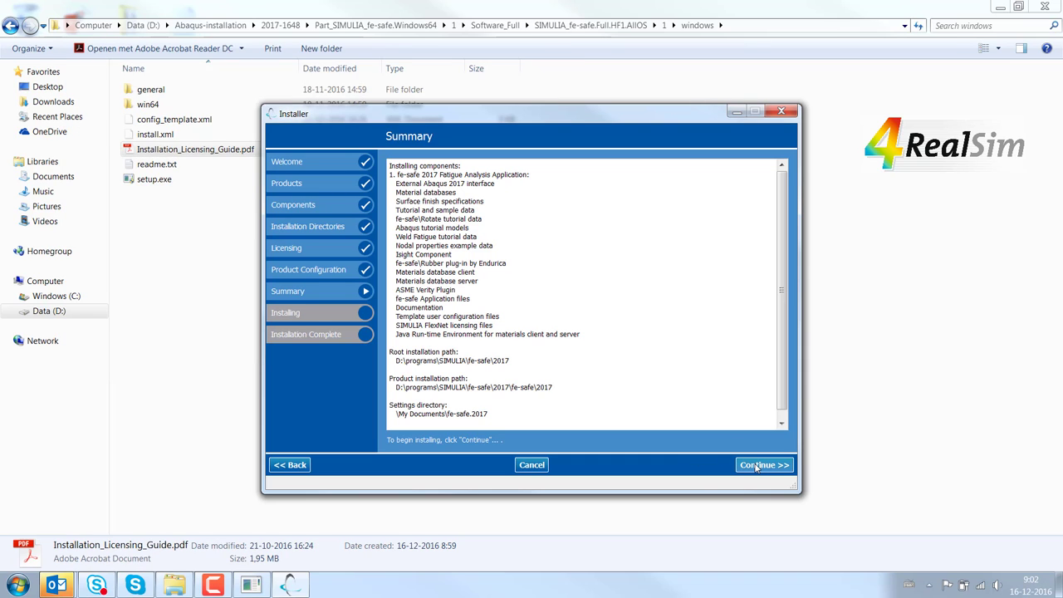
pyautogui.click(756, 467)
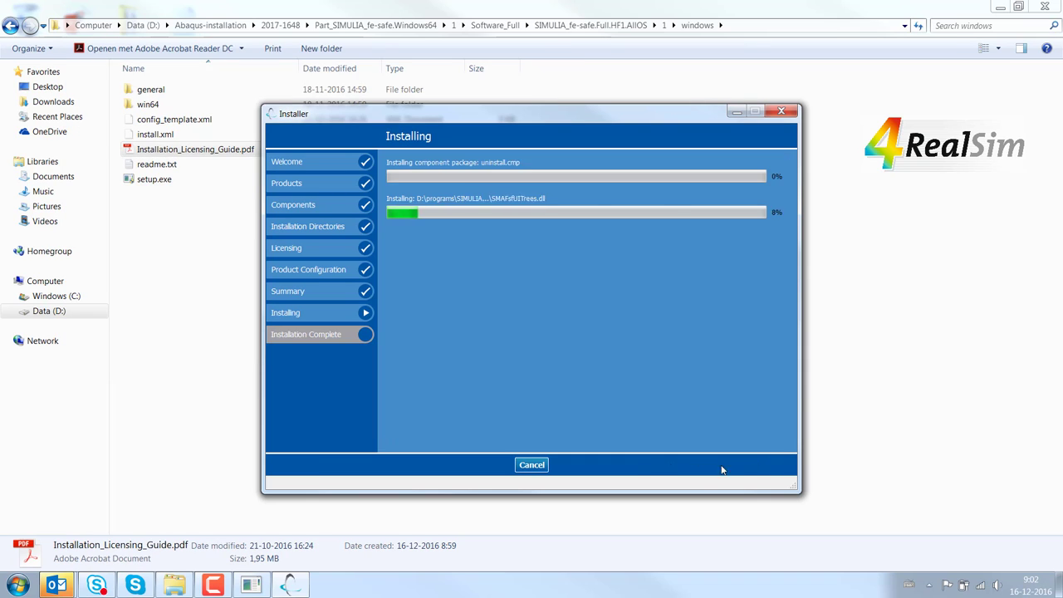